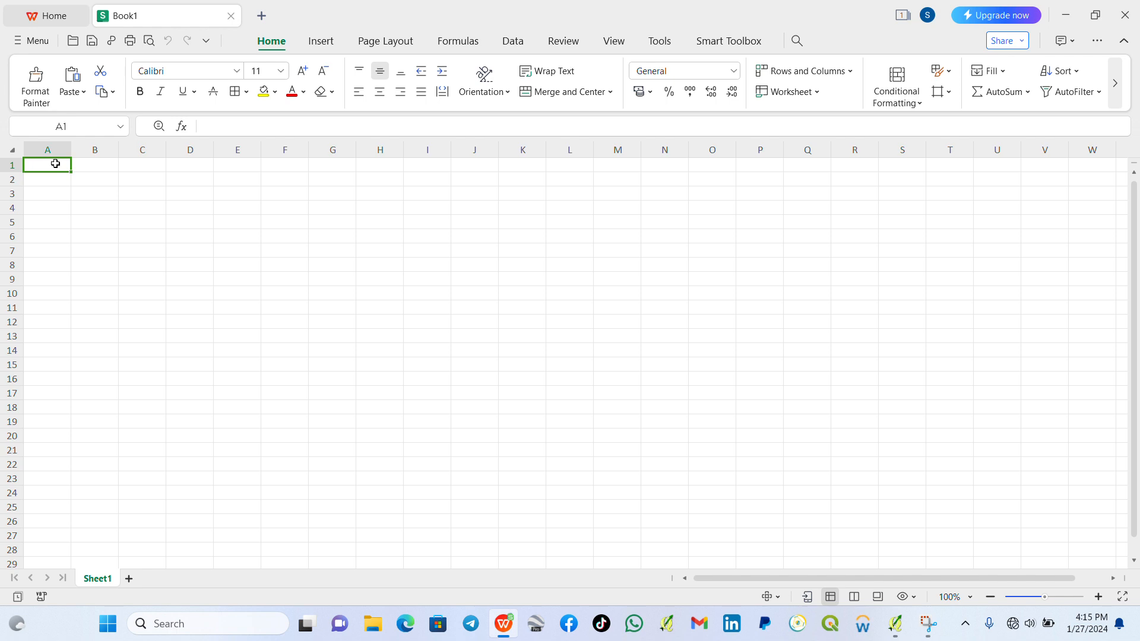
# Enter the column headers ID, x and y in cells A1 to C1.
pyautogui.write('ID')
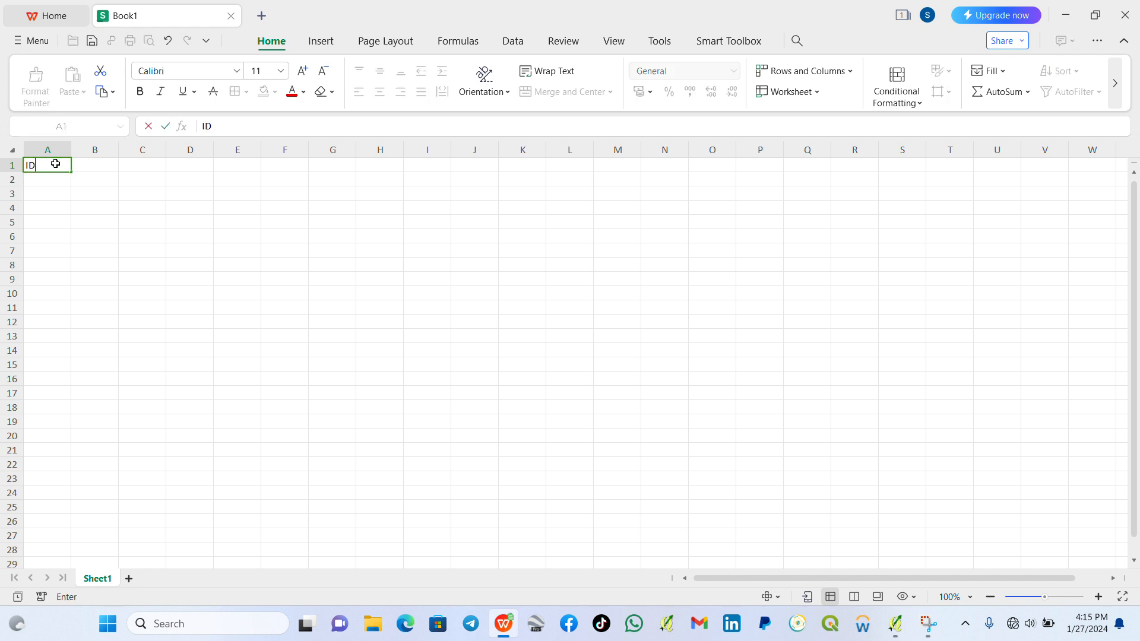
pyautogui.press('Tab')
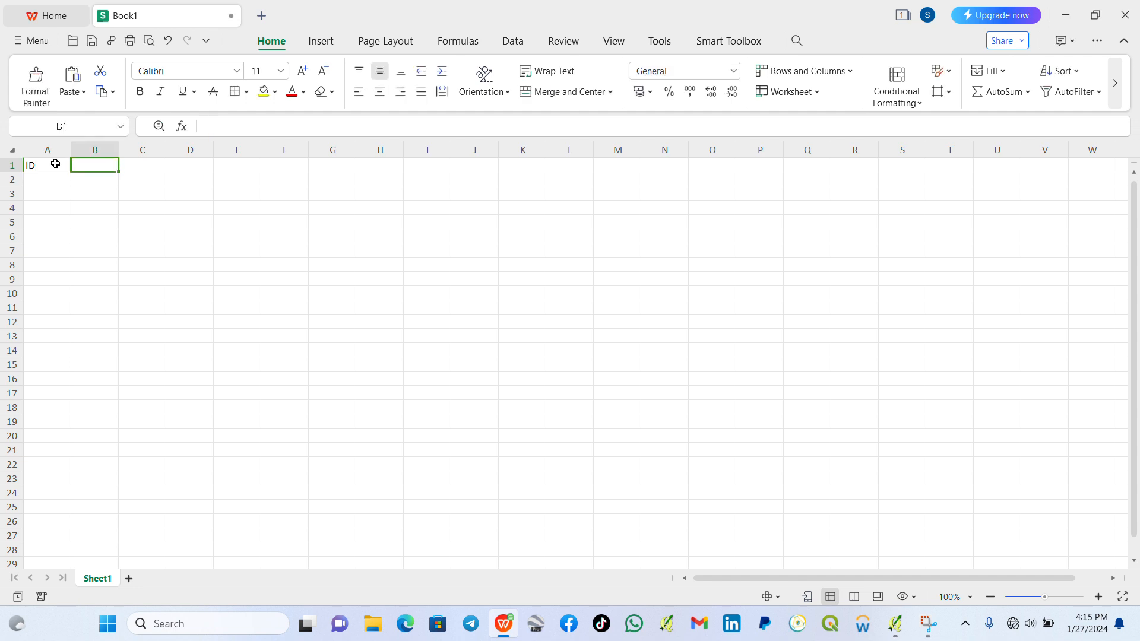
pyautogui.write('x')
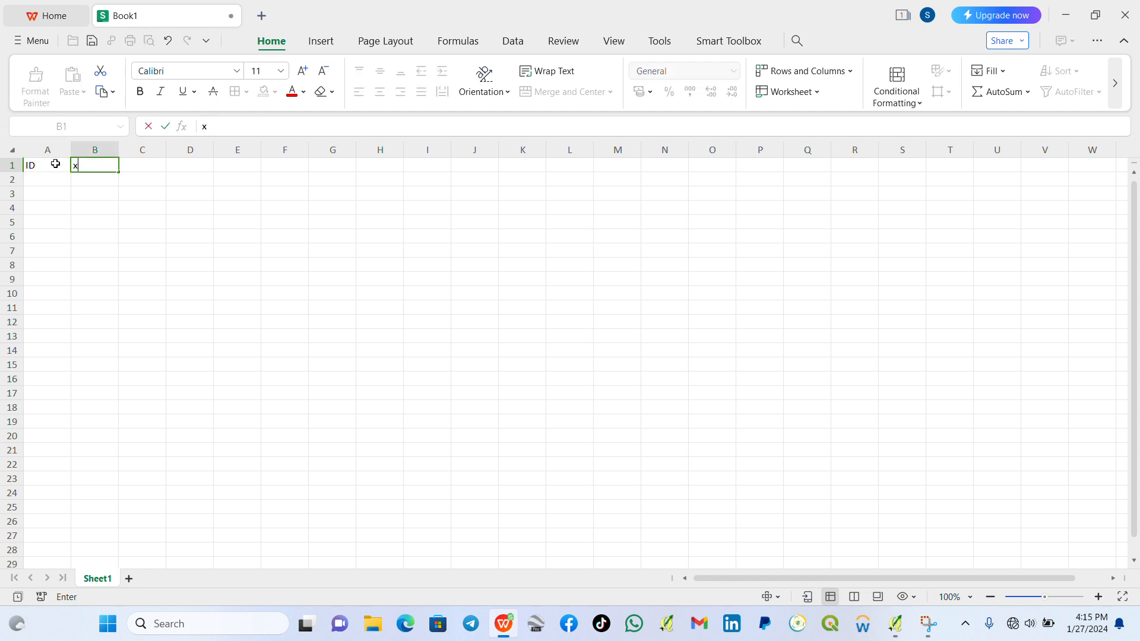
pyautogui.press('Tab')
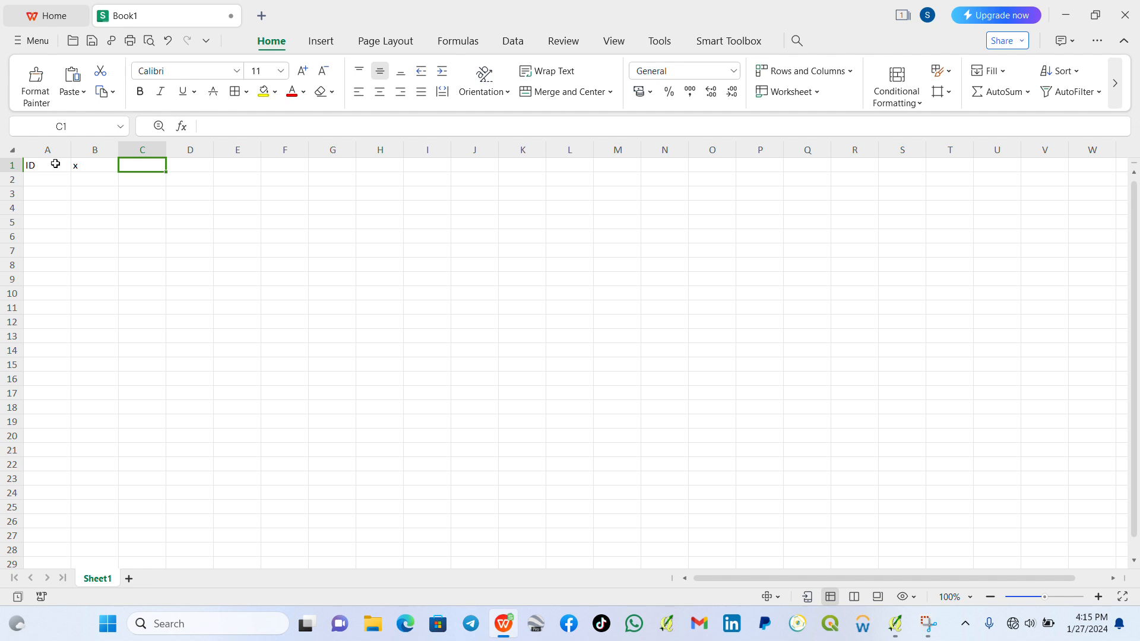
pyautogui.write('y')
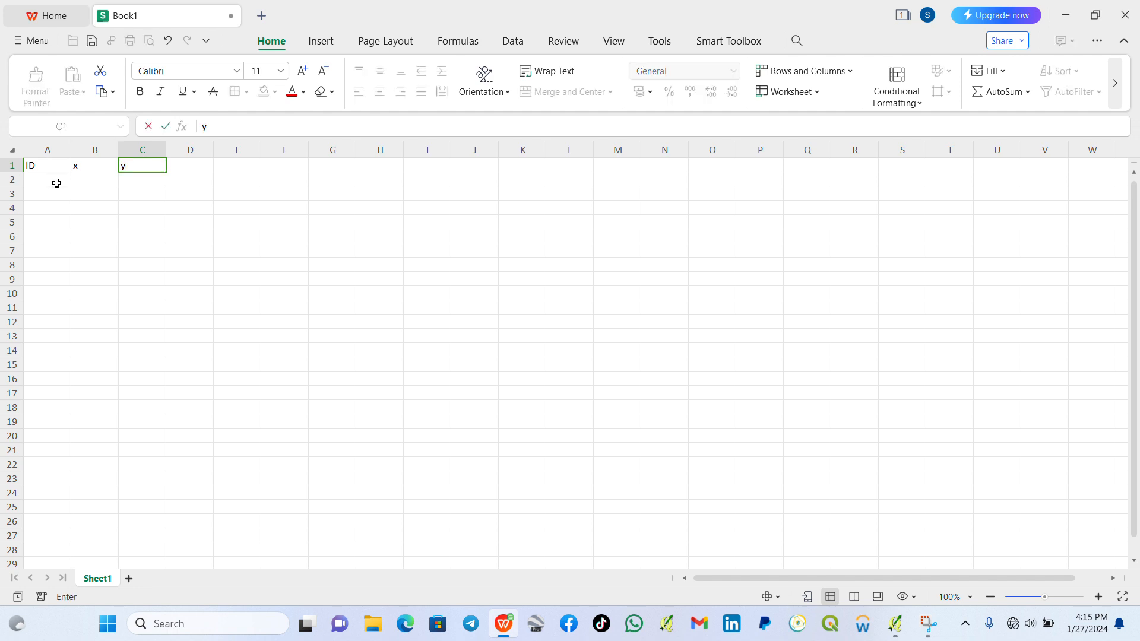
# Fill the ID column with the numbers 1 to 11 in cells A2 to A12.
pyautogui.click(51, 178)
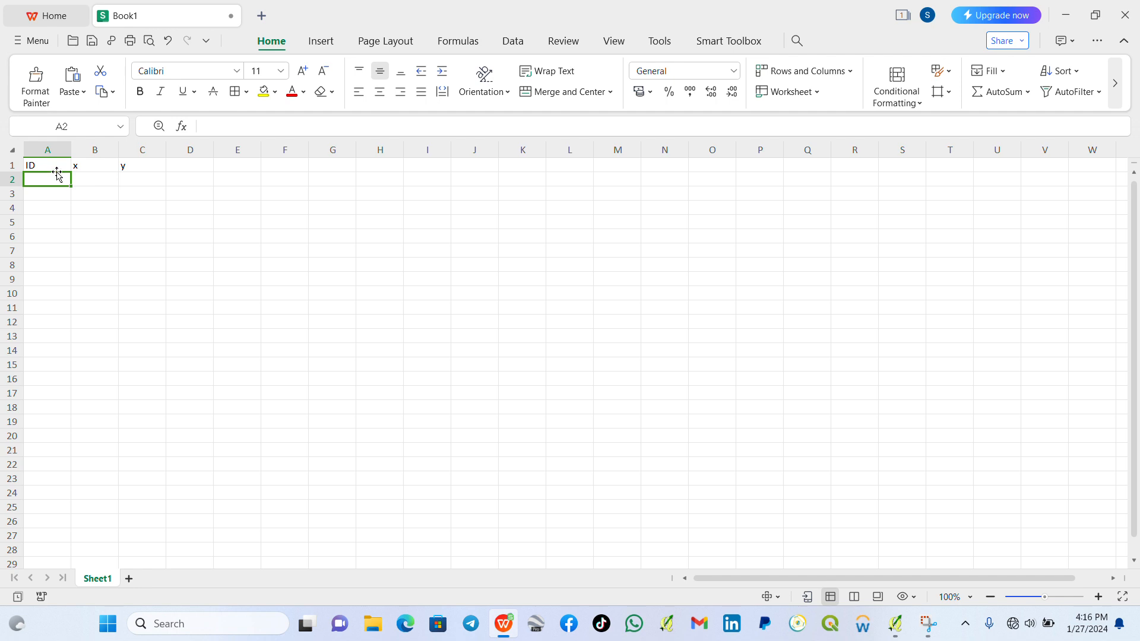
pyautogui.write('1')
pyautogui.press('Return')
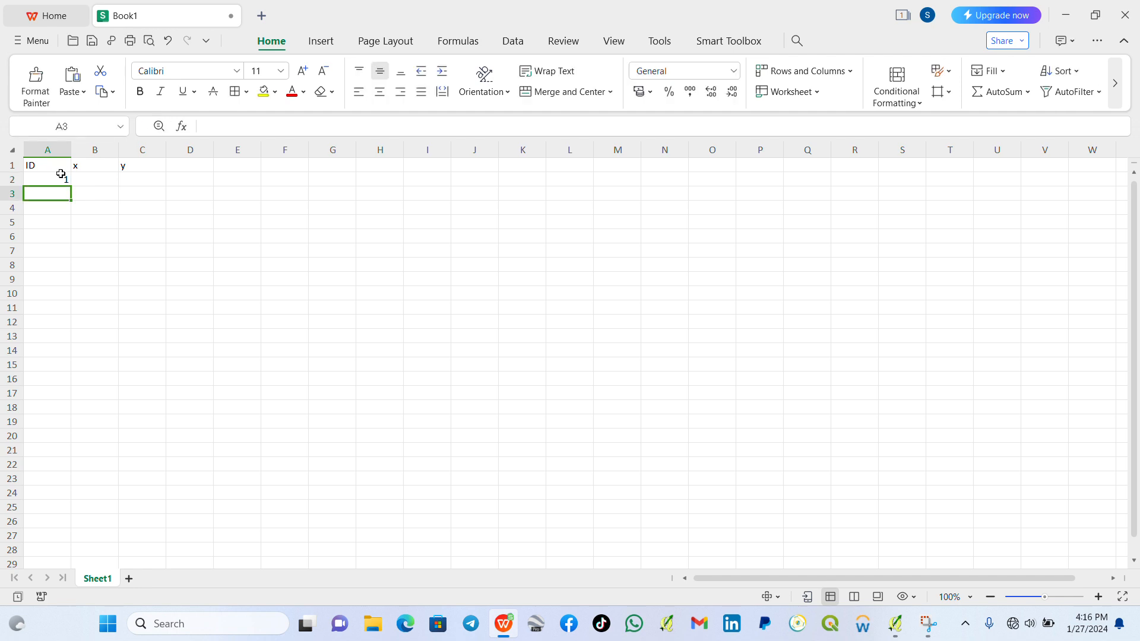
pyautogui.write('2')
pyautogui.press('Return')
pyautogui.write('3')
pyautogui.press('Return')
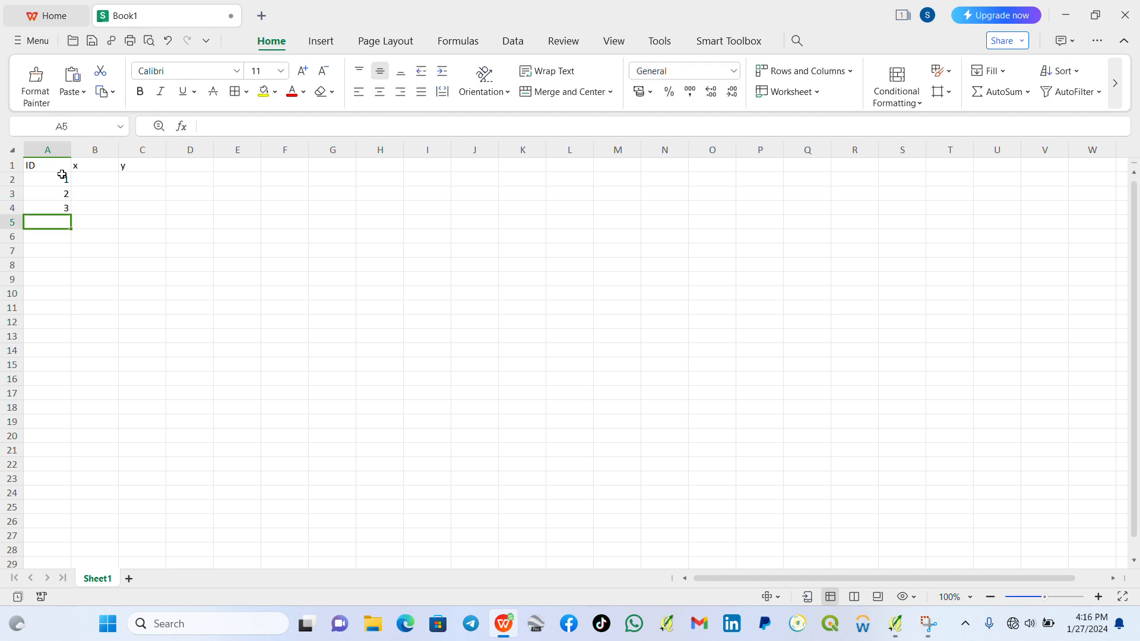
pyautogui.write('4')
pyautogui.press('Return')
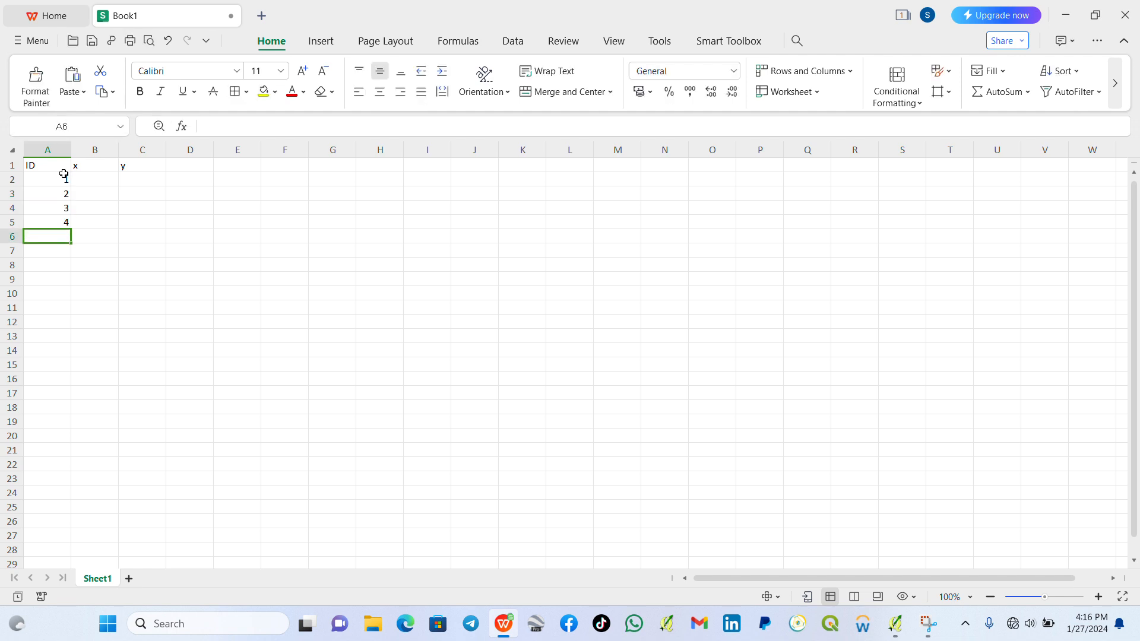
pyautogui.write('5')
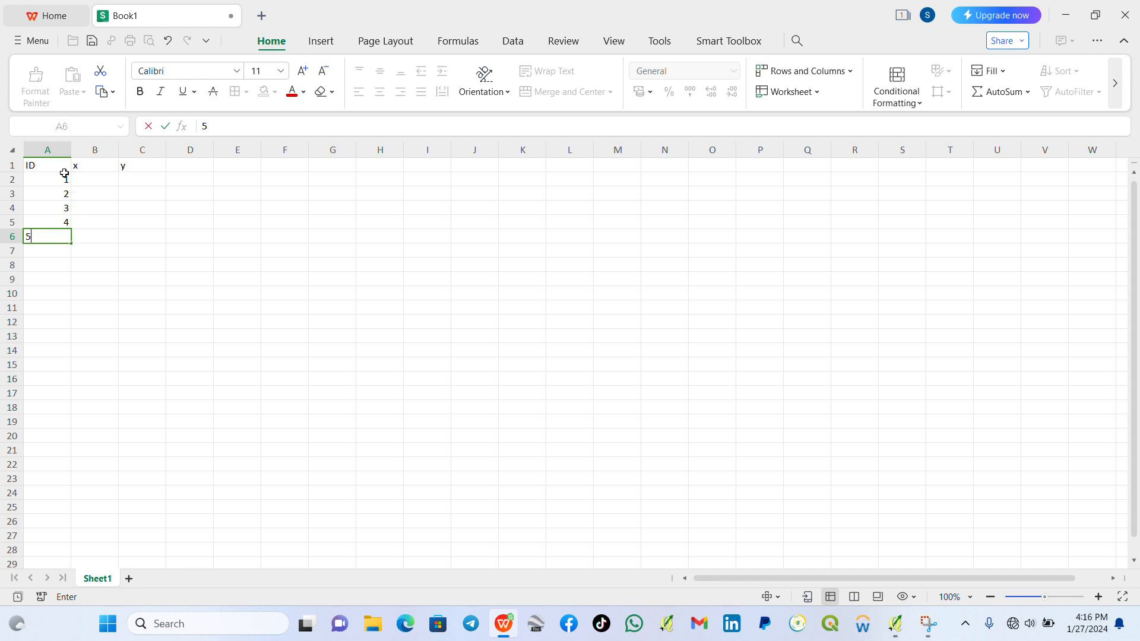
pyautogui.press('Return')
pyautogui.write('6')
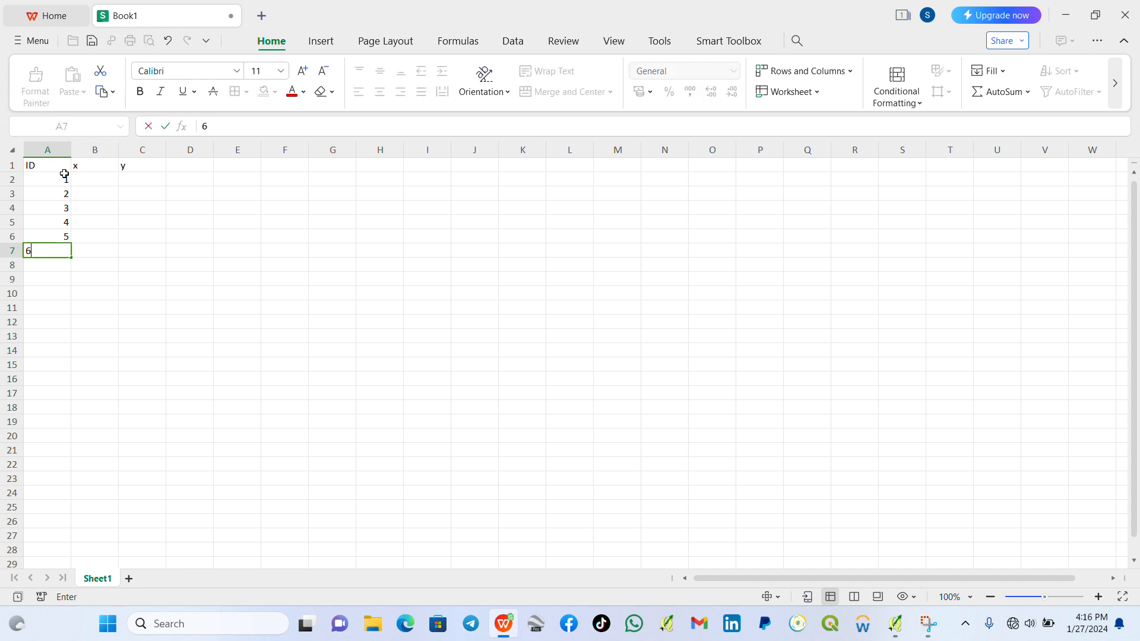
pyautogui.press('Return')
pyautogui.write('7')
pyautogui.press('Return')
pyautogui.write('8')
pyautogui.press('Return')
pyautogui.write('9')
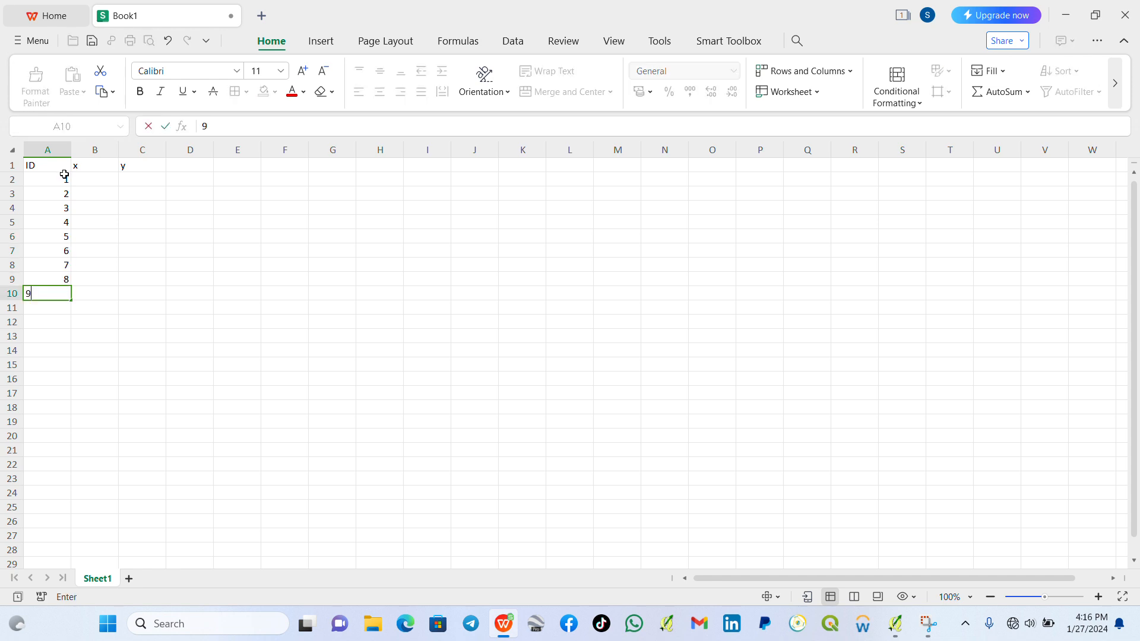
pyautogui.press('Return')
pyautogui.write('10')
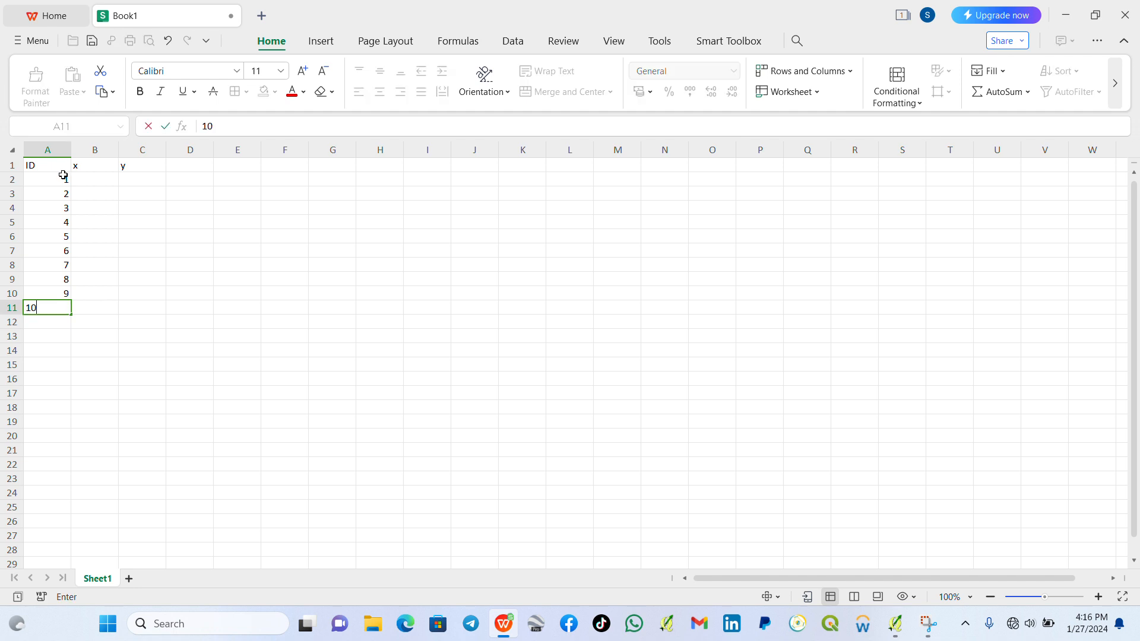
pyautogui.press('Return')
pyautogui.write('11')
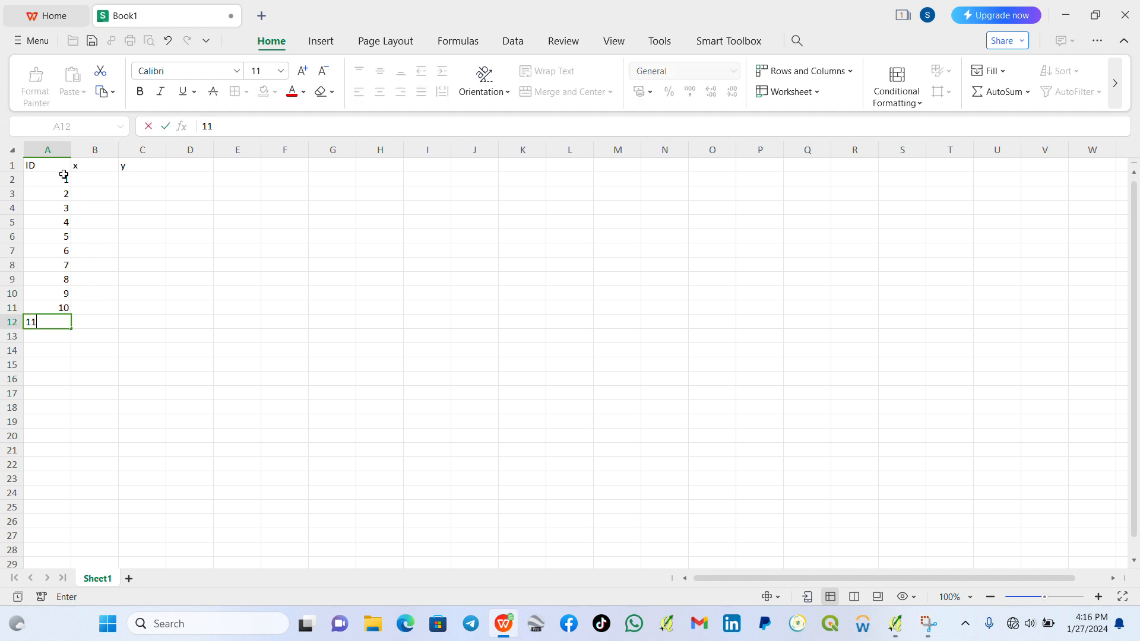
pyautogui.press('Return')
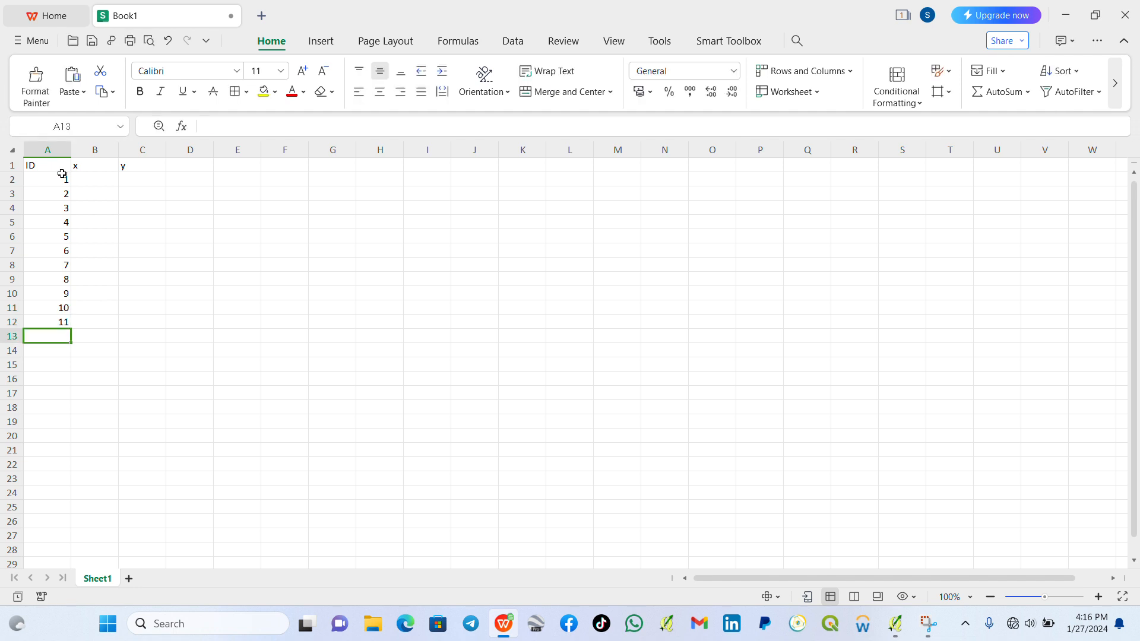
# Enter the coordinates for ID 1: x 474861 in B2 and y 1005715 in C2.
pyautogui.click(93, 178)
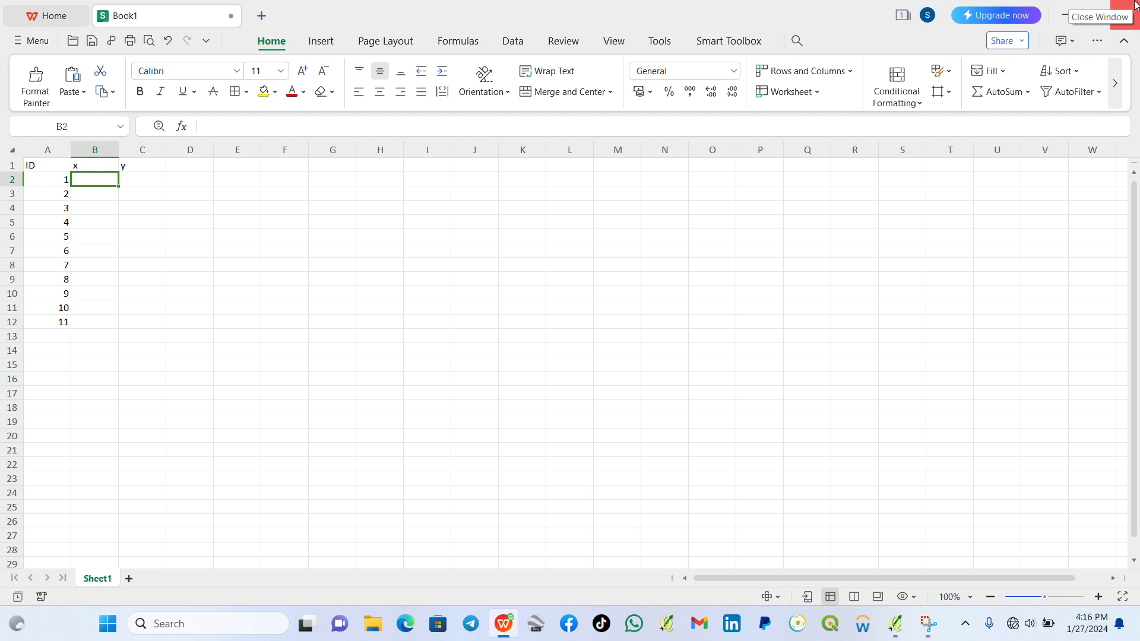
pyautogui.write('4')
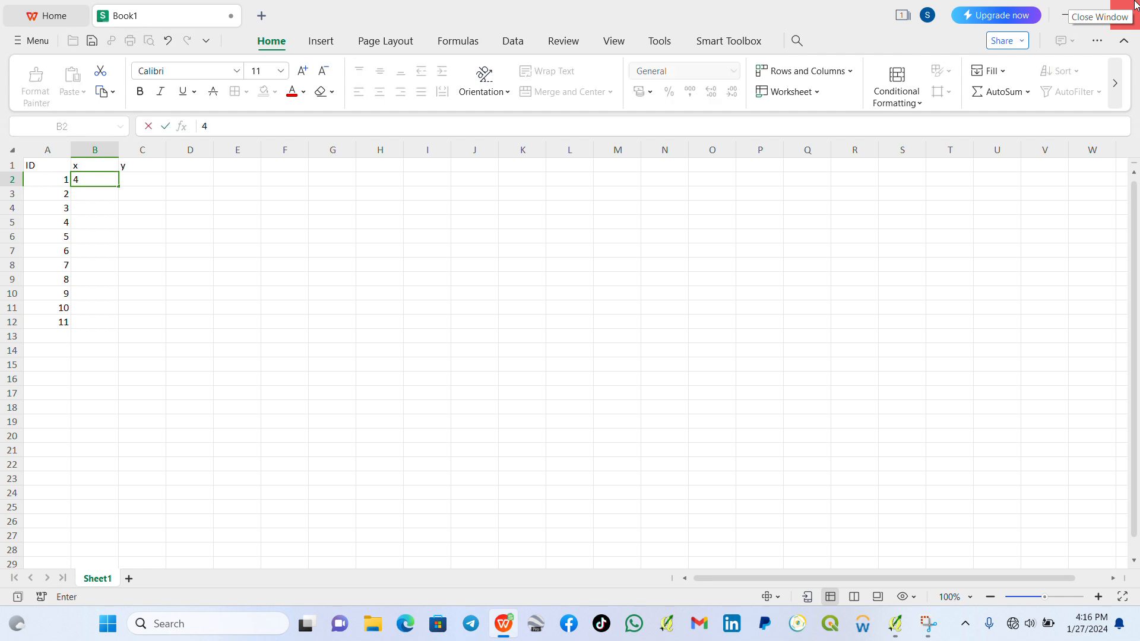
pyautogui.write('74861')
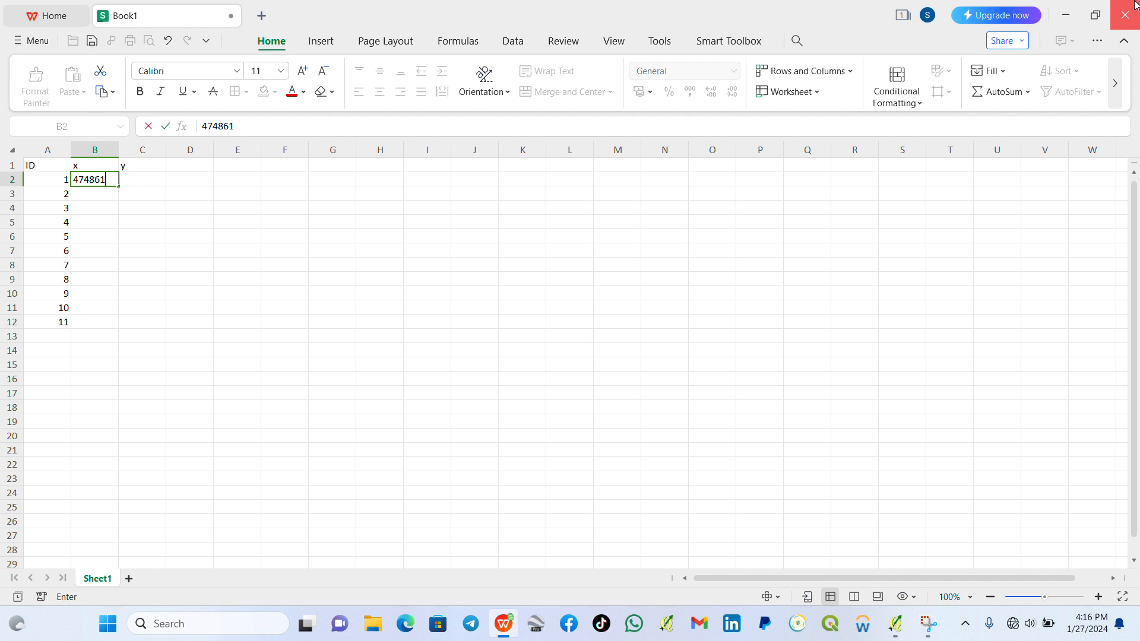
pyautogui.press('Tab')
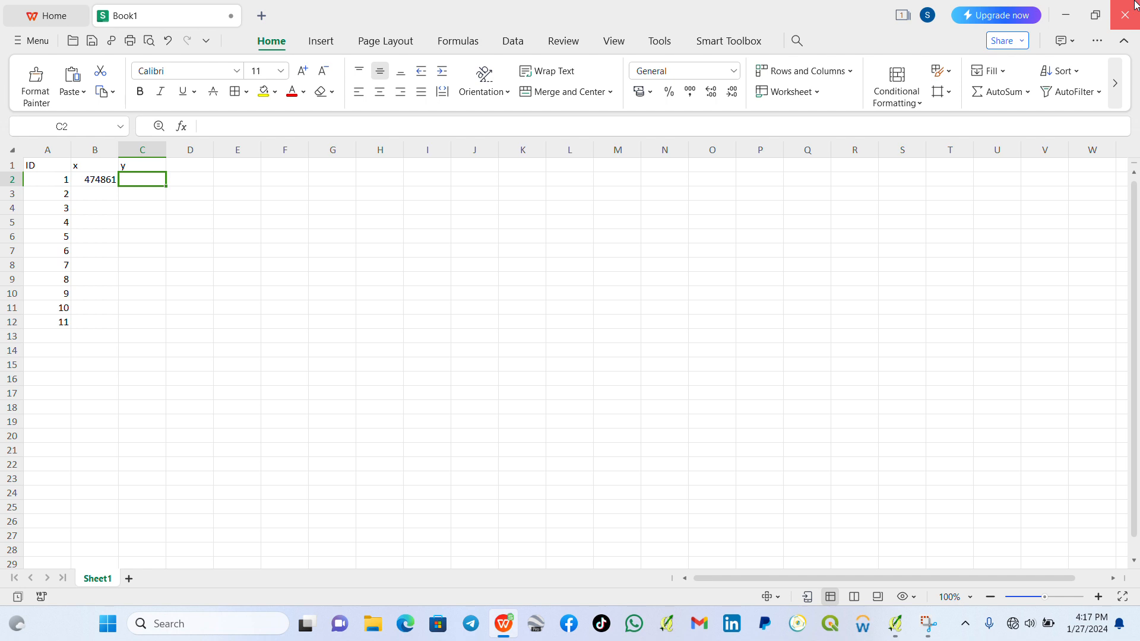
pyautogui.write('100')
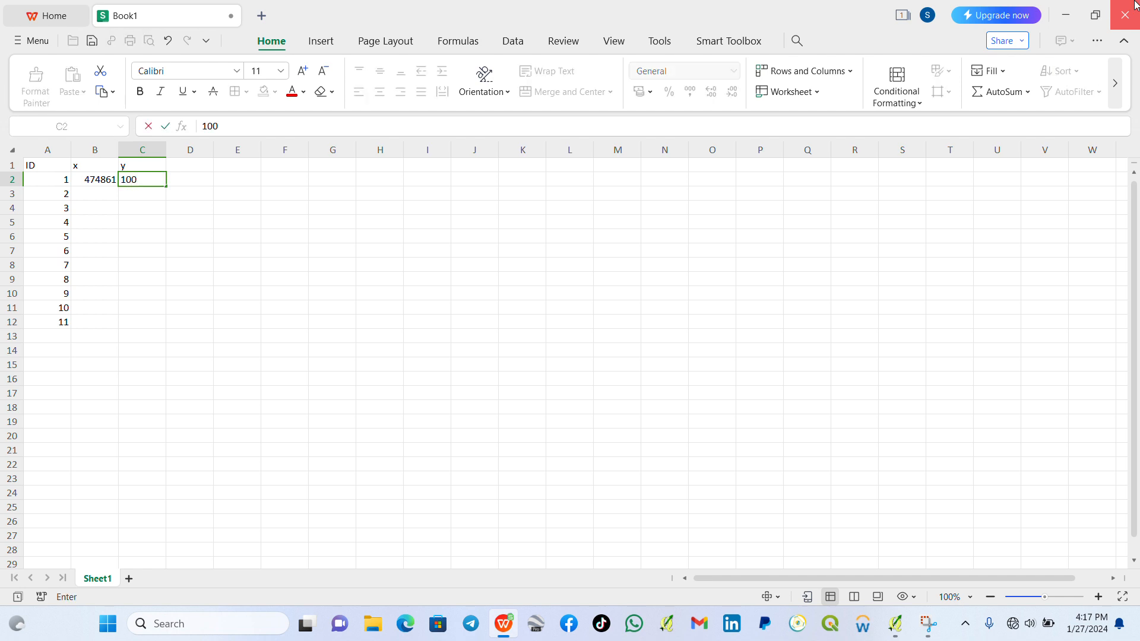
pyautogui.write('5715')
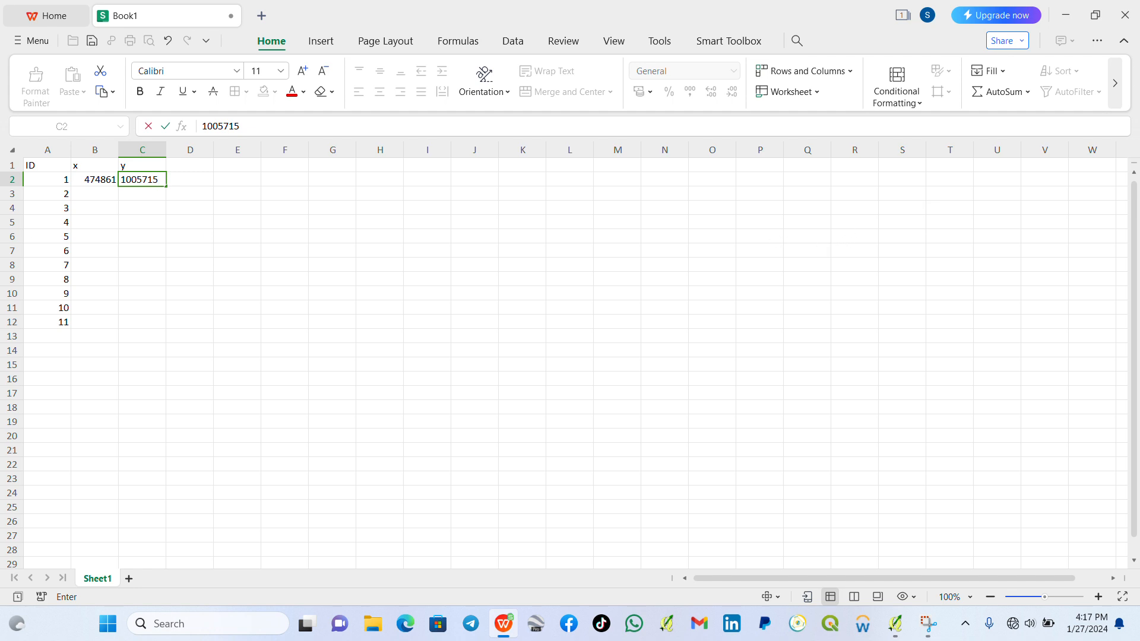
# Enter the coordinates for ID 2: x 465305 in B3 and y 1002924 in C3.
pyautogui.click(91, 193)
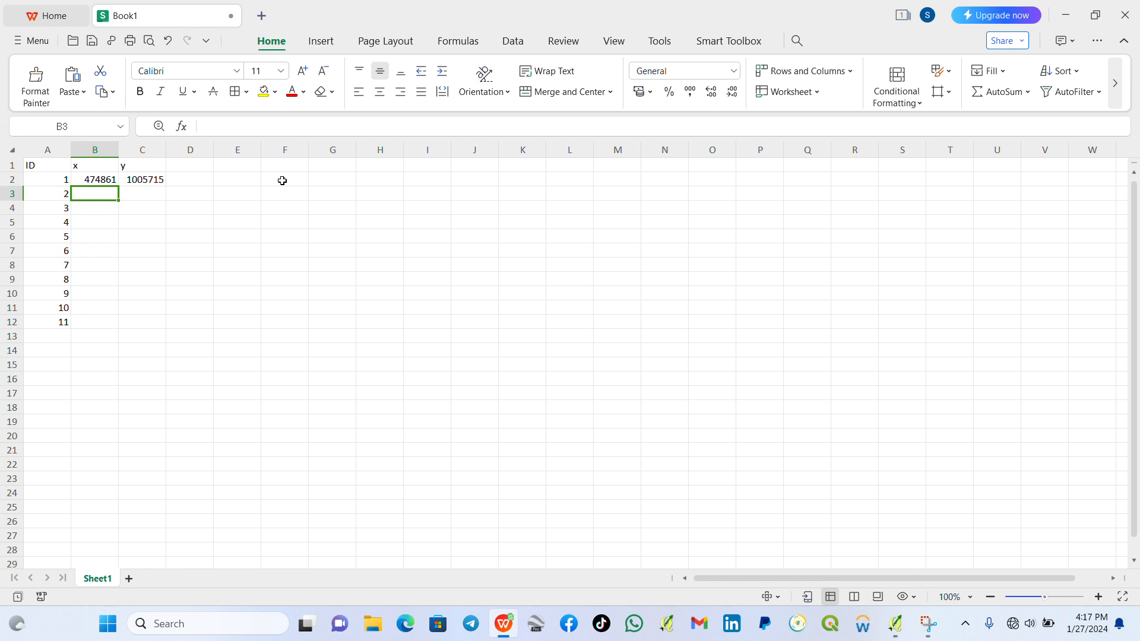
pyautogui.write('46')
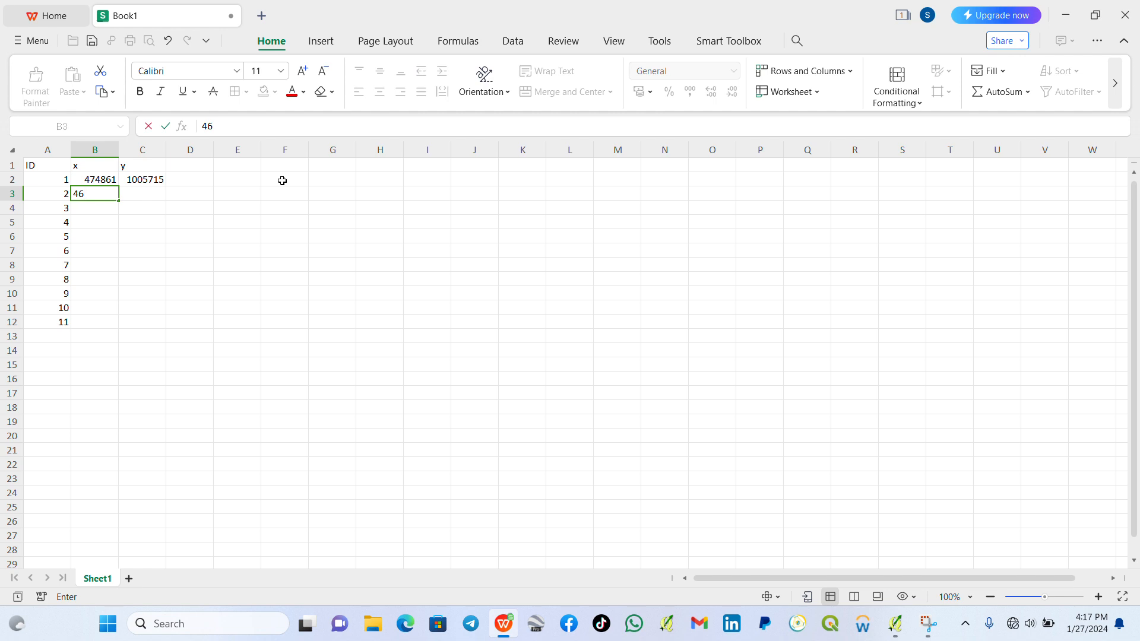
pyautogui.write('5305')
pyautogui.press('Tab')
pyautogui.write('100')
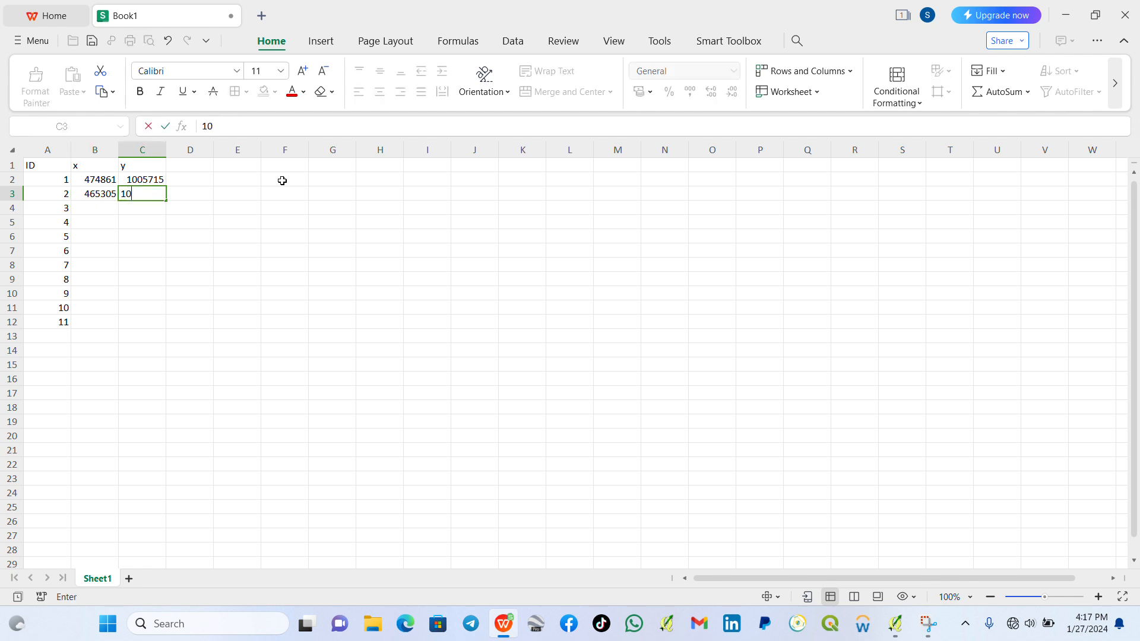
pyautogui.write('2924')
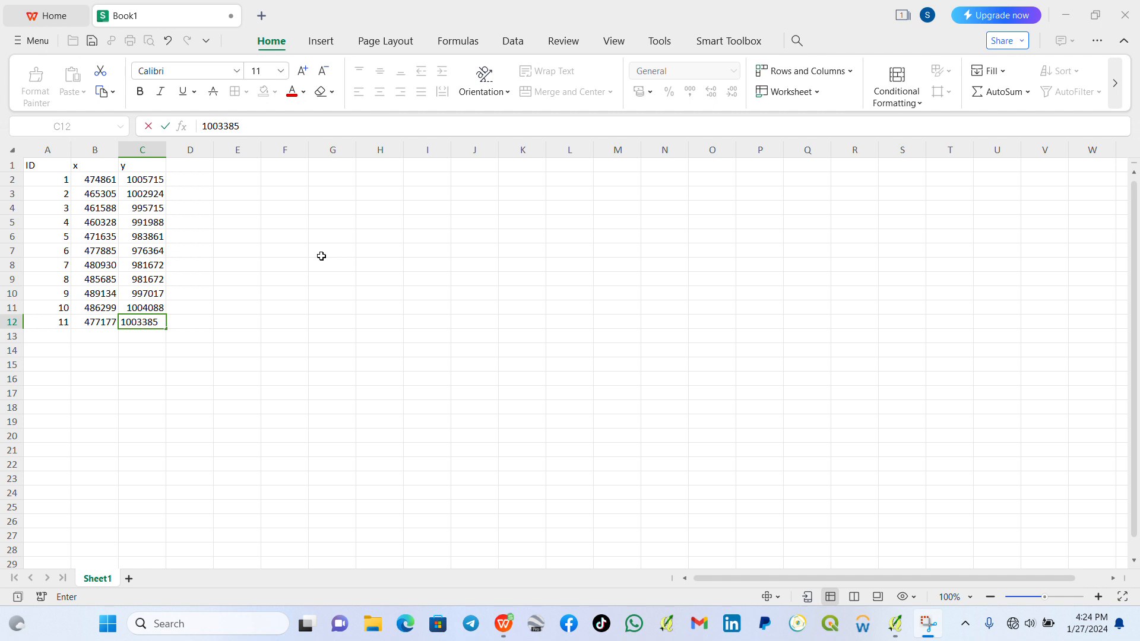
# Start saving a copy of the workbook named Excercise1 with the file type CSV (Comma delimited).
pyautogui.click(39, 45)
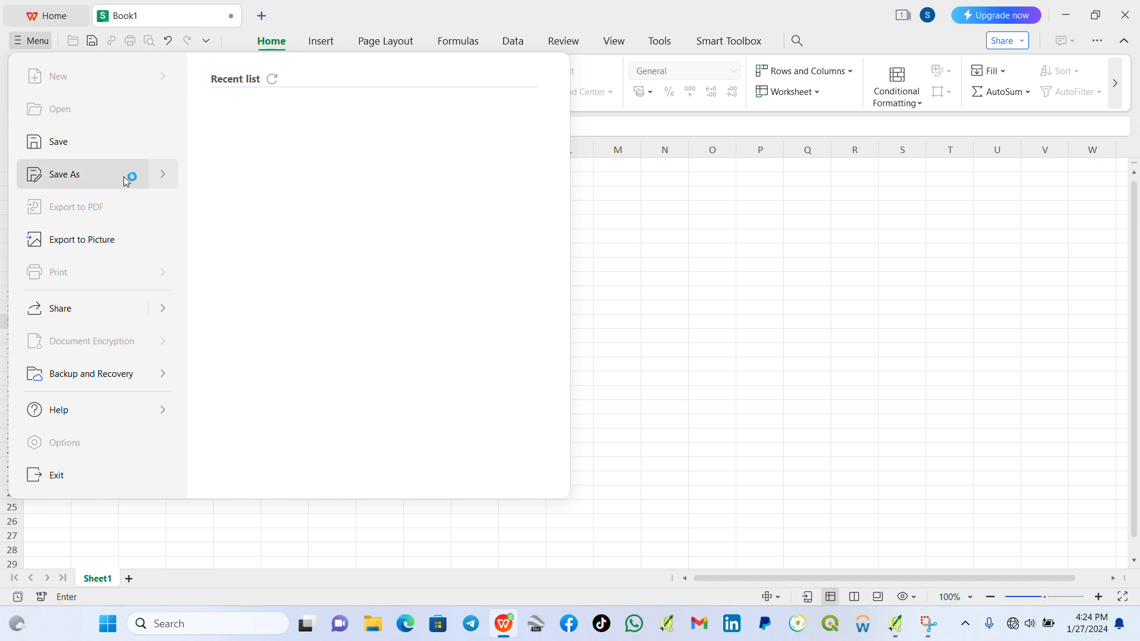
pyautogui.moveTo(124, 178)
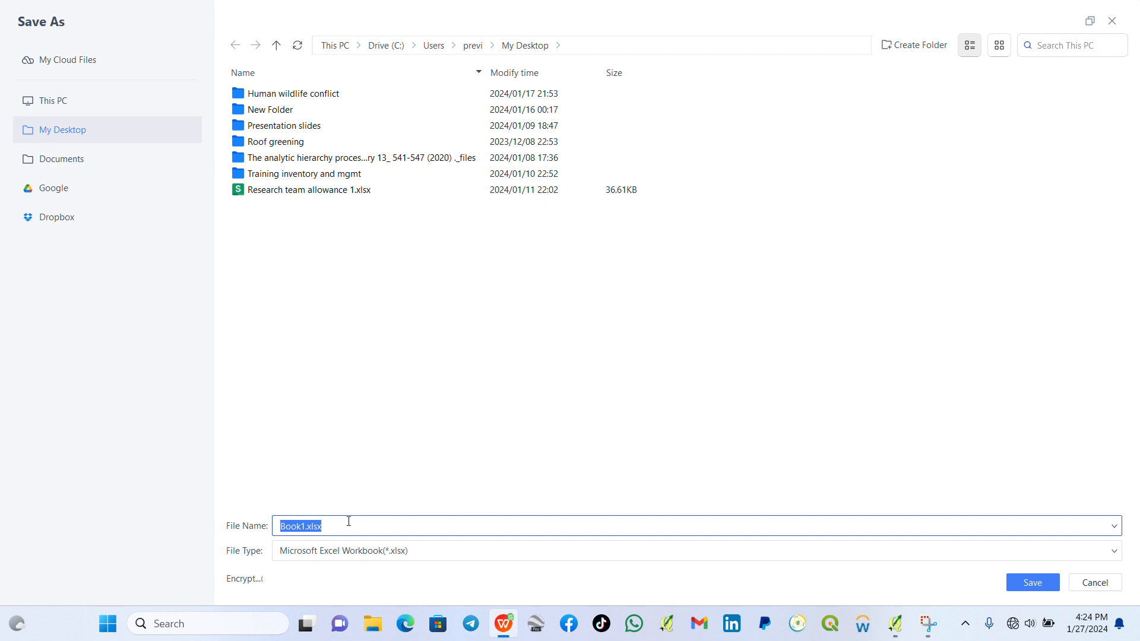
pyautogui.write('Excercise1')
pyautogui.click(365, 552)
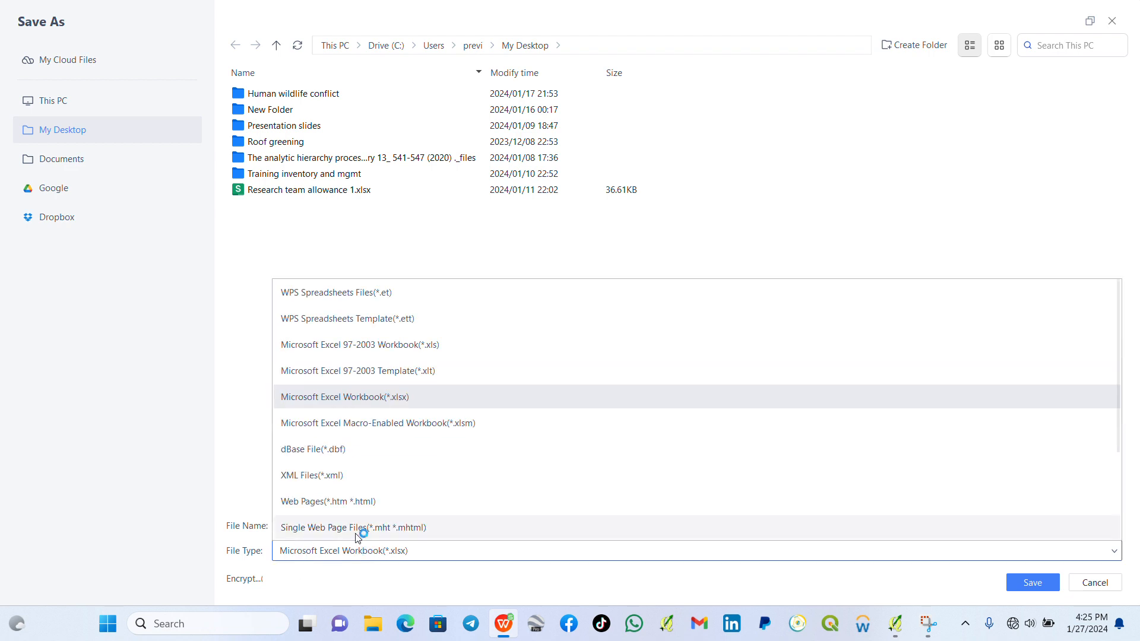
pyautogui.scroll(-2, 386, 405)
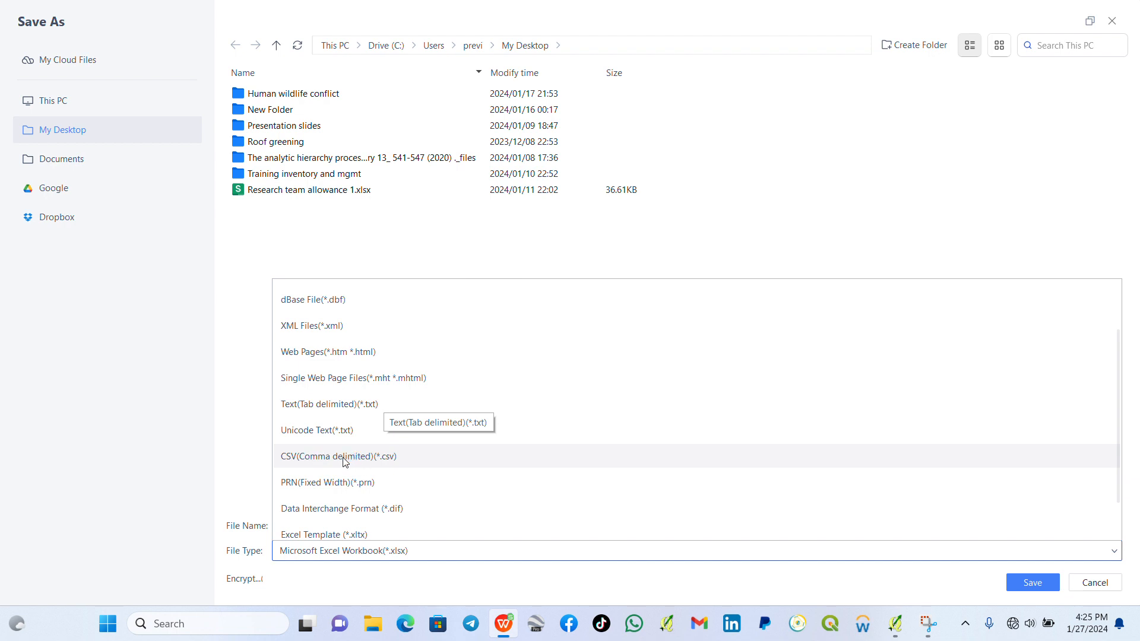
pyautogui.click(346, 458)
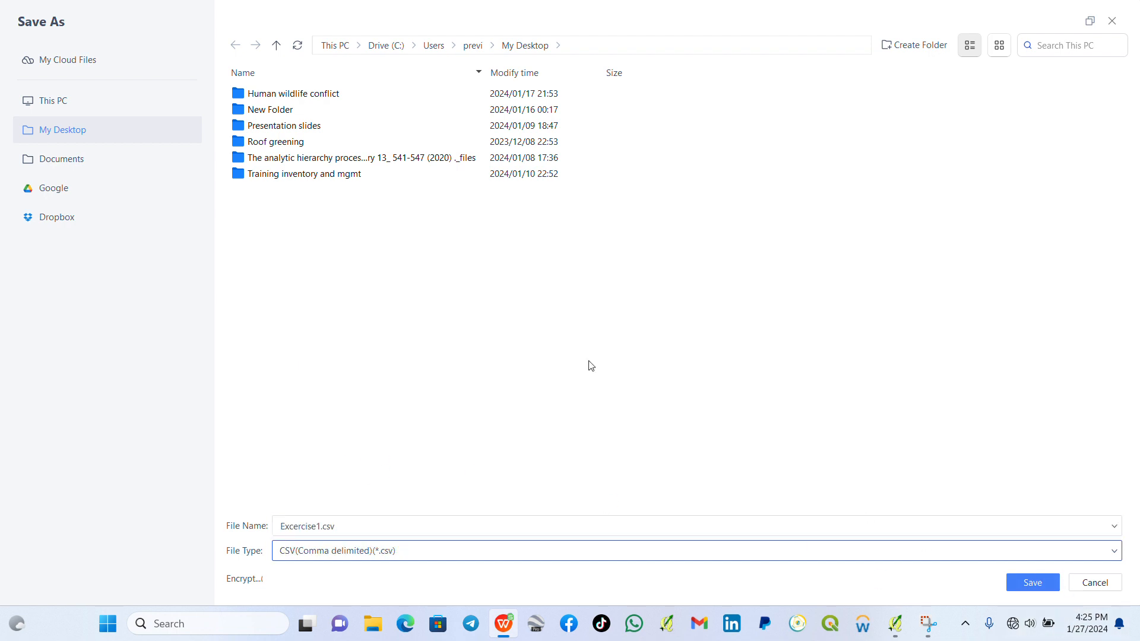
# Save the file in the GIS folder on drive C and accept keeping the CSV format.
pyautogui.click(116, 101)
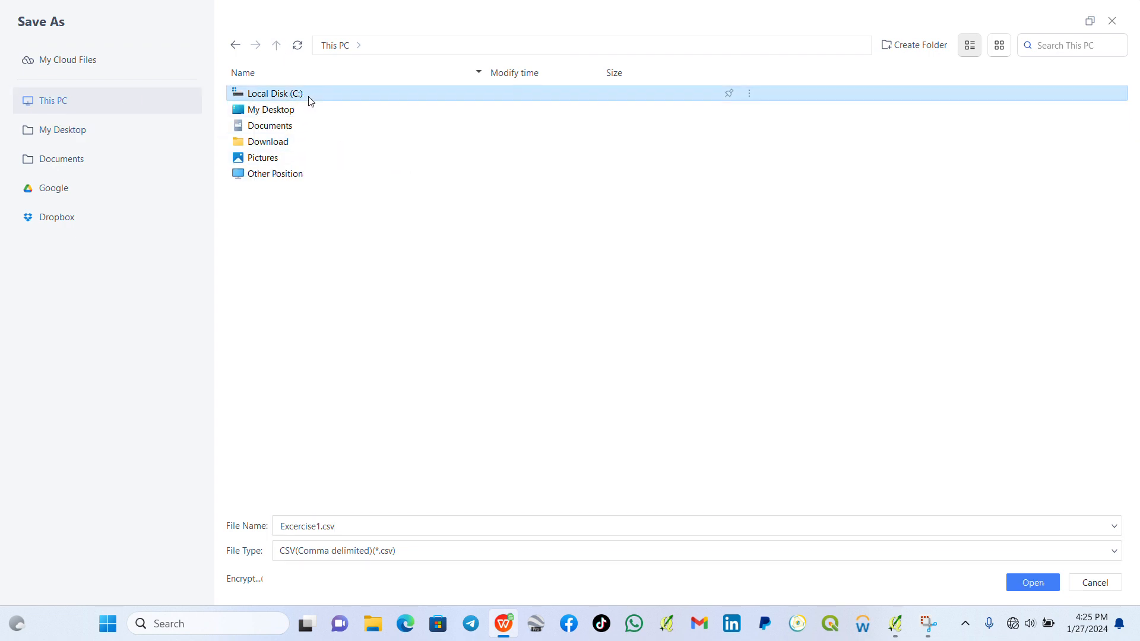
pyautogui.doubleClick(307, 97)
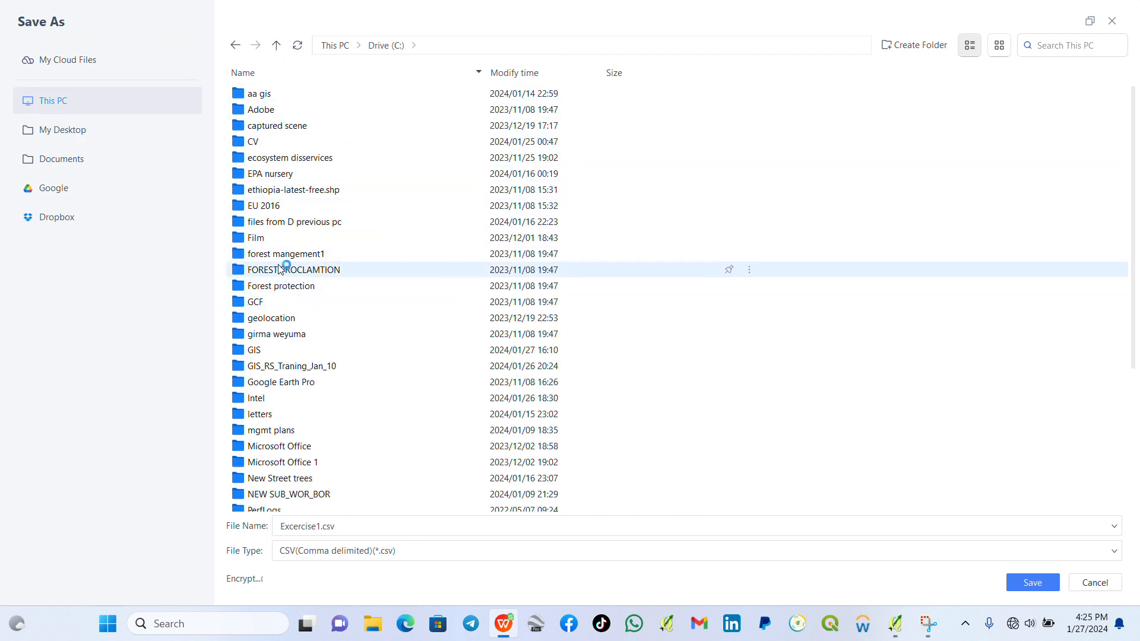
pyautogui.click(284, 352)
pyautogui.doubleClick(283, 352)
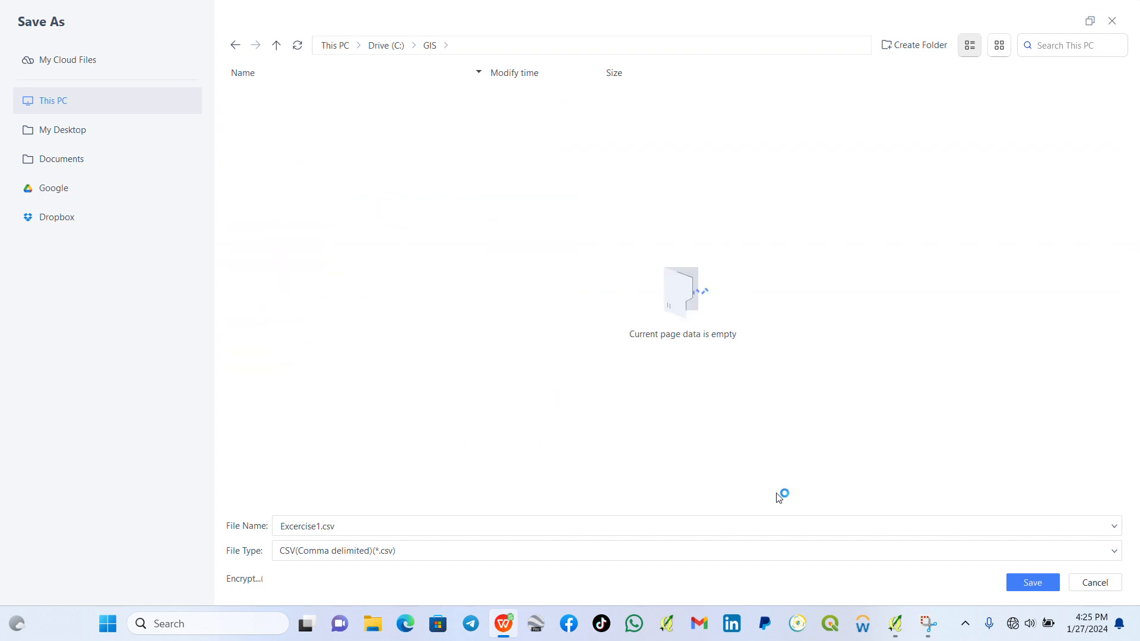
pyautogui.click(1032, 587)
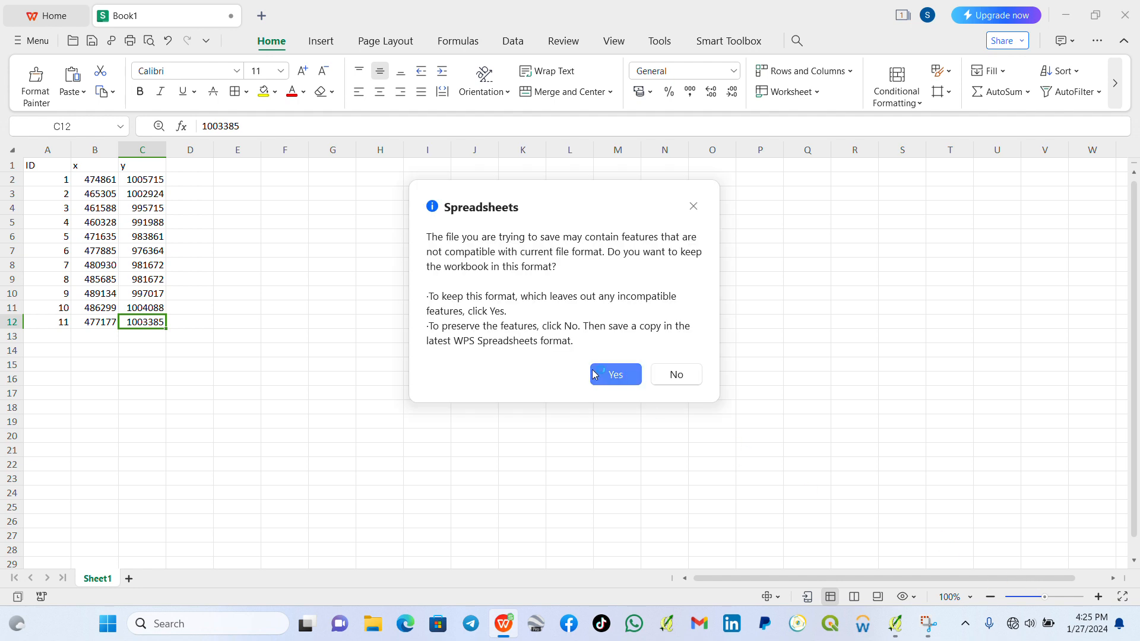
pyautogui.click(621, 381)
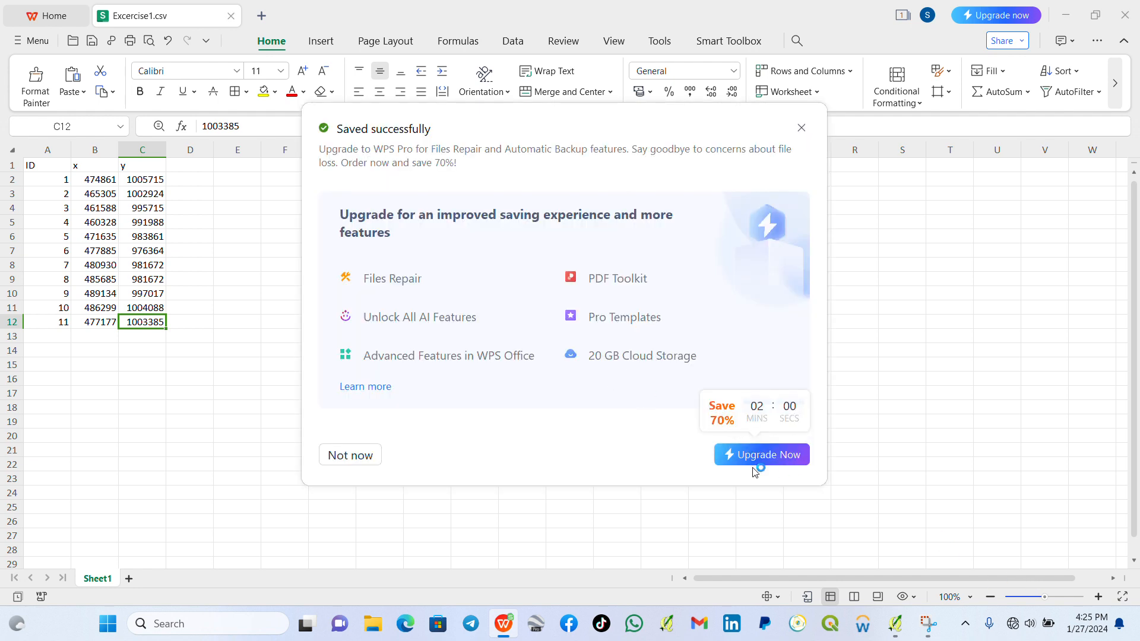
# Dismiss the upgrade offer, minimise the spreadsheet window and switch to QGIS Desktop 2.6.1.
pyautogui.click(352, 457)
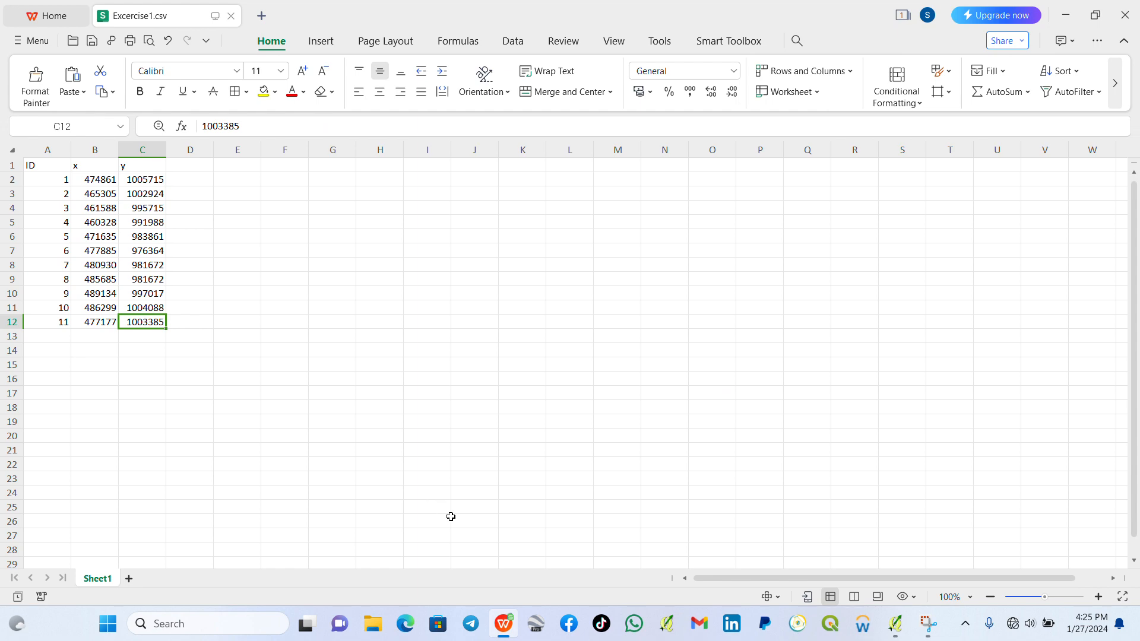
pyautogui.click(1066, 16)
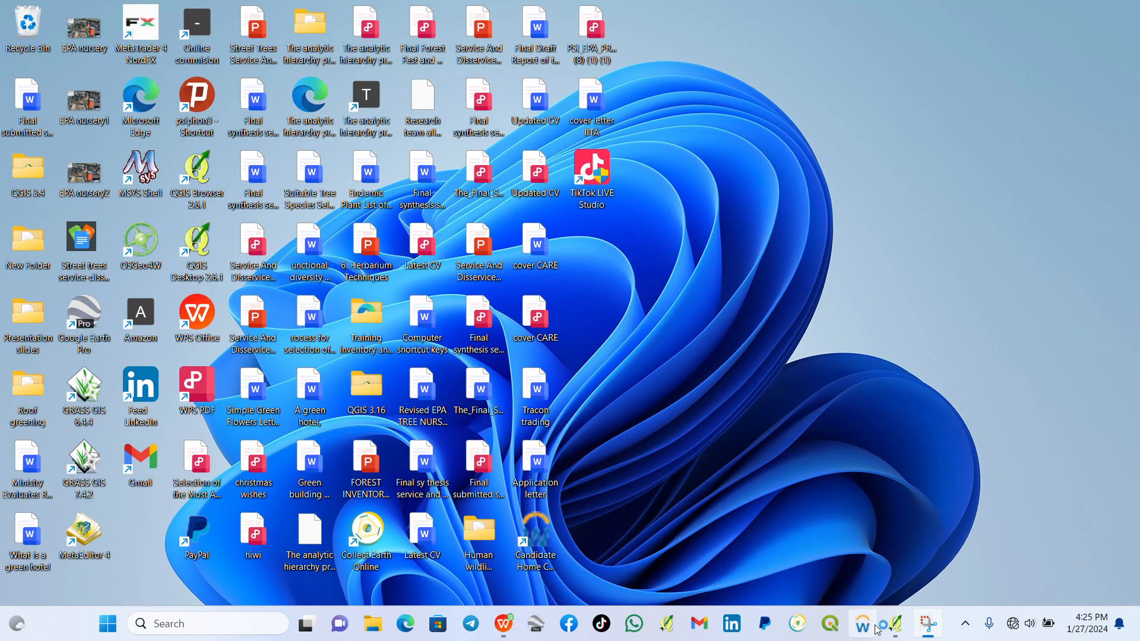
pyautogui.moveTo(896, 624)
pyautogui.click(903, 574)
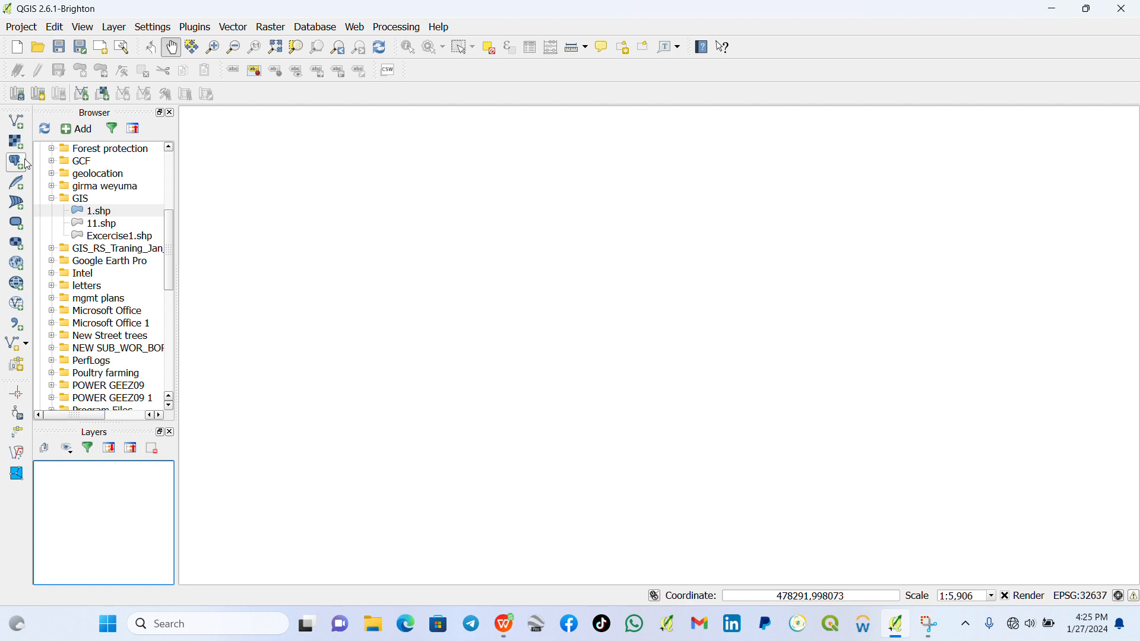
# Add Excercise1.csv from C:/GIS as a delimited text point layer using fields x and y, with CRS WGS 84 / UTM zone 37N.
pyautogui.click(22, 330)
pyautogui.click(16, 333)
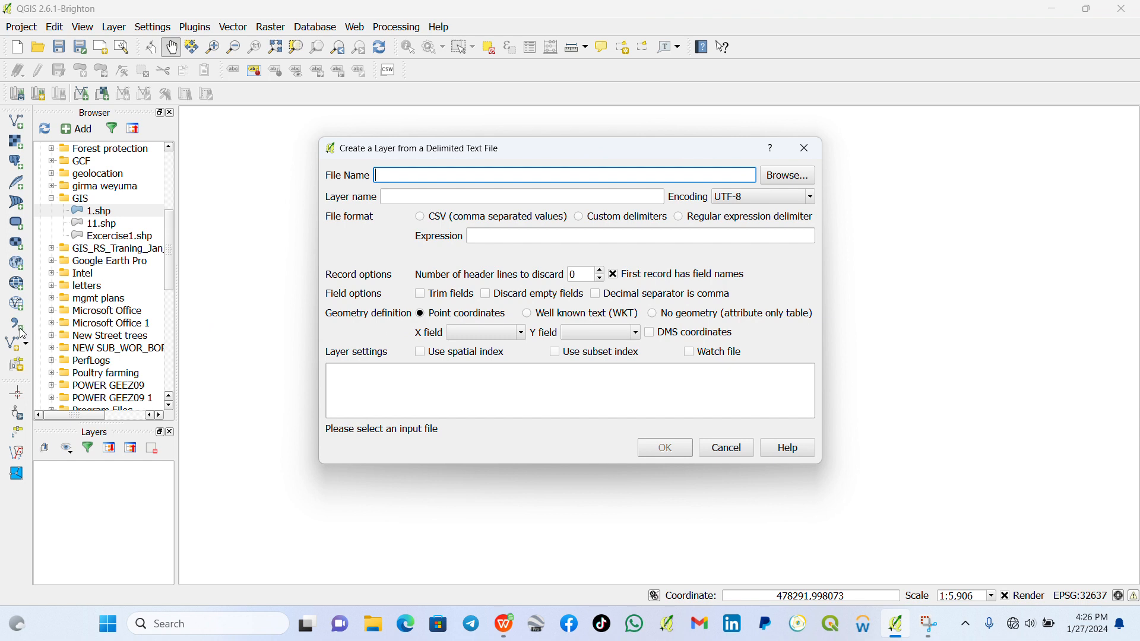
pyautogui.click(787, 178)
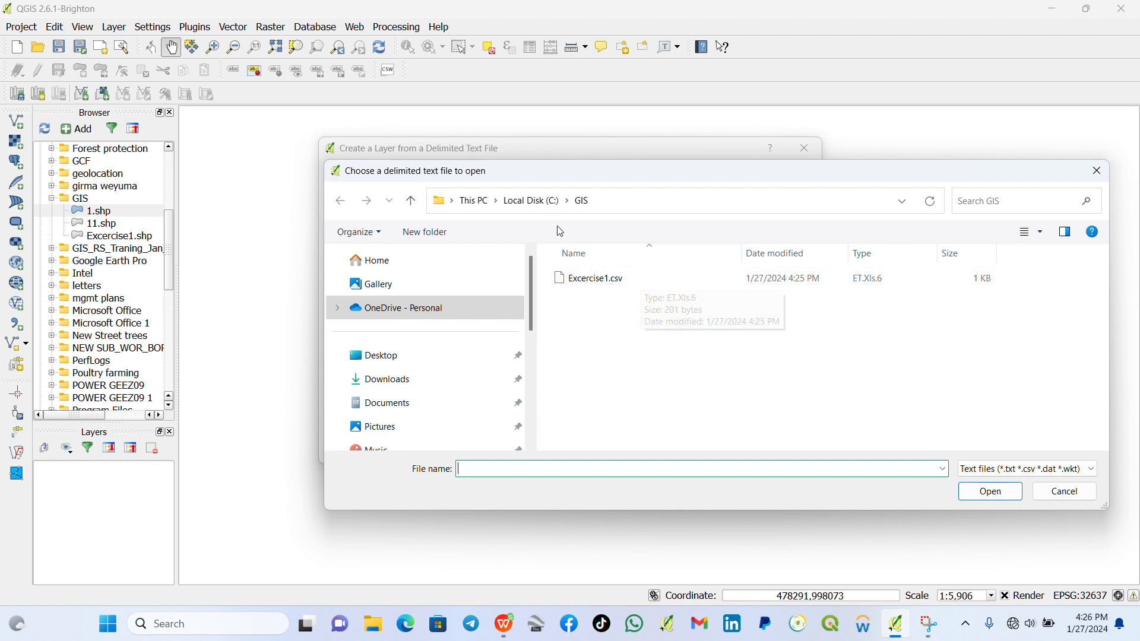
pyautogui.doubleClick(635, 278)
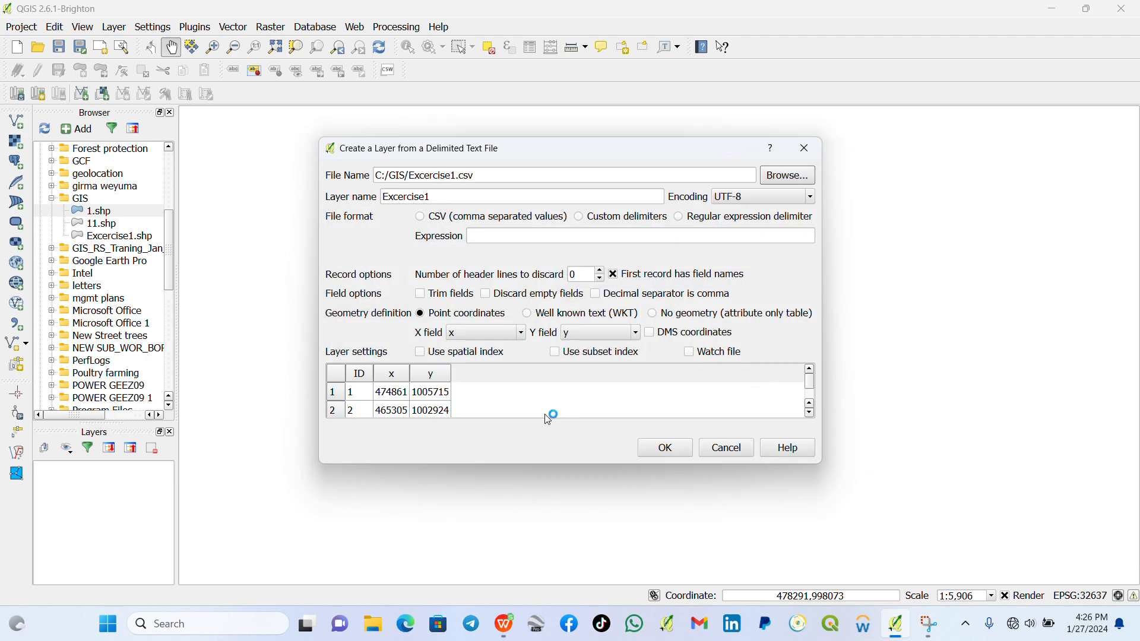
pyautogui.click(667, 449)
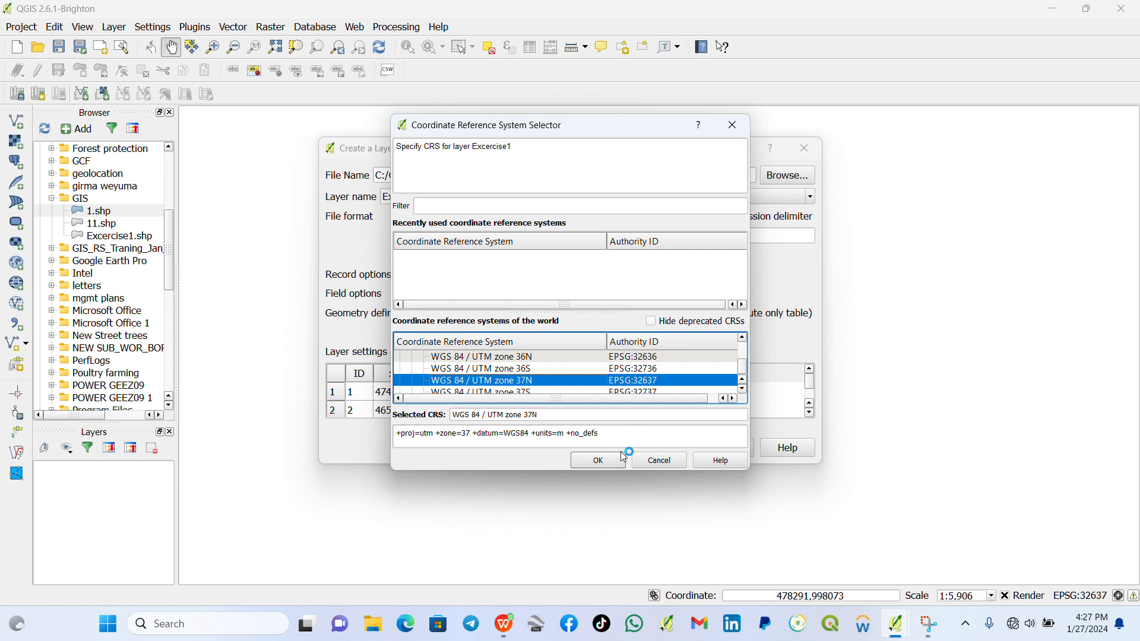
pyautogui.click(594, 461)
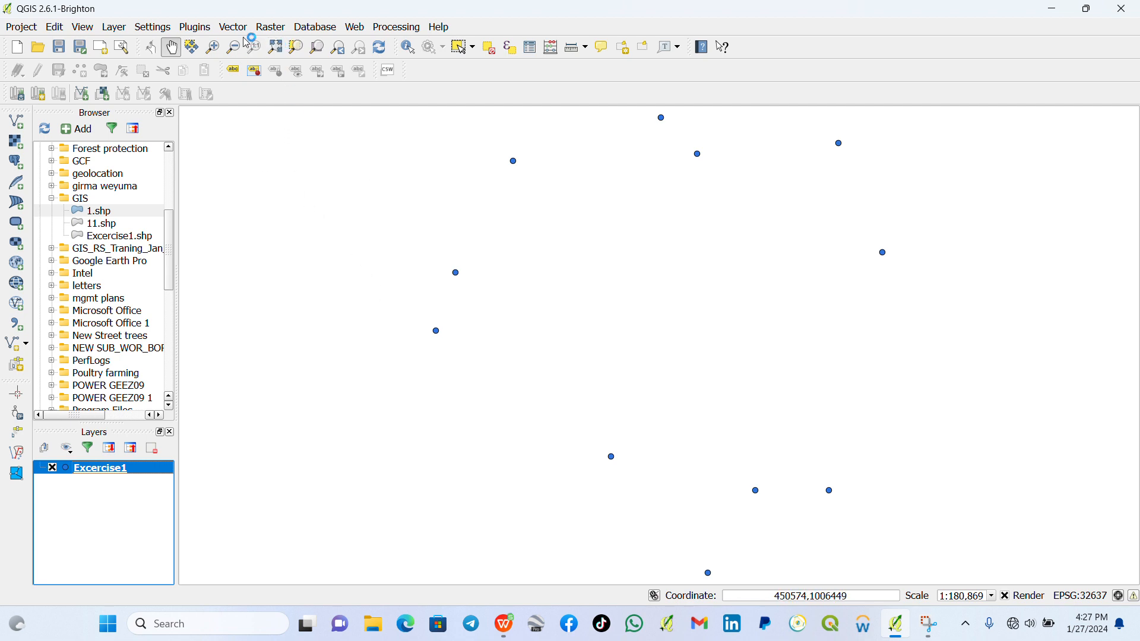
# Start a new shapefile layer with the geometry type Polygon.
pyautogui.click(119, 30)
pyautogui.moveTo(123, 43)
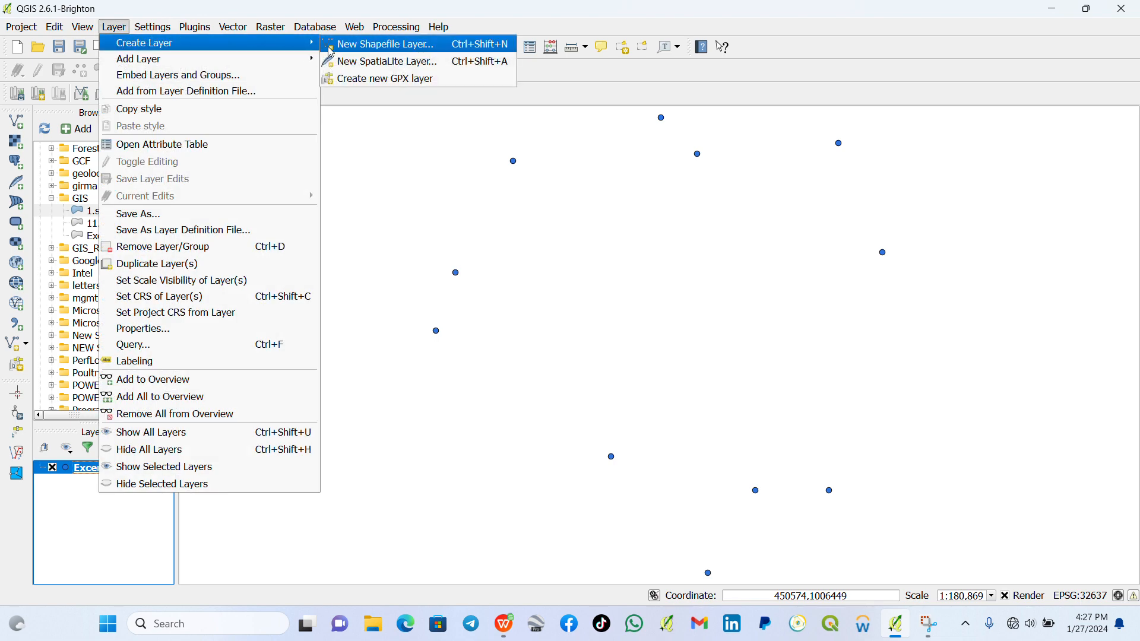
pyautogui.click(403, 45)
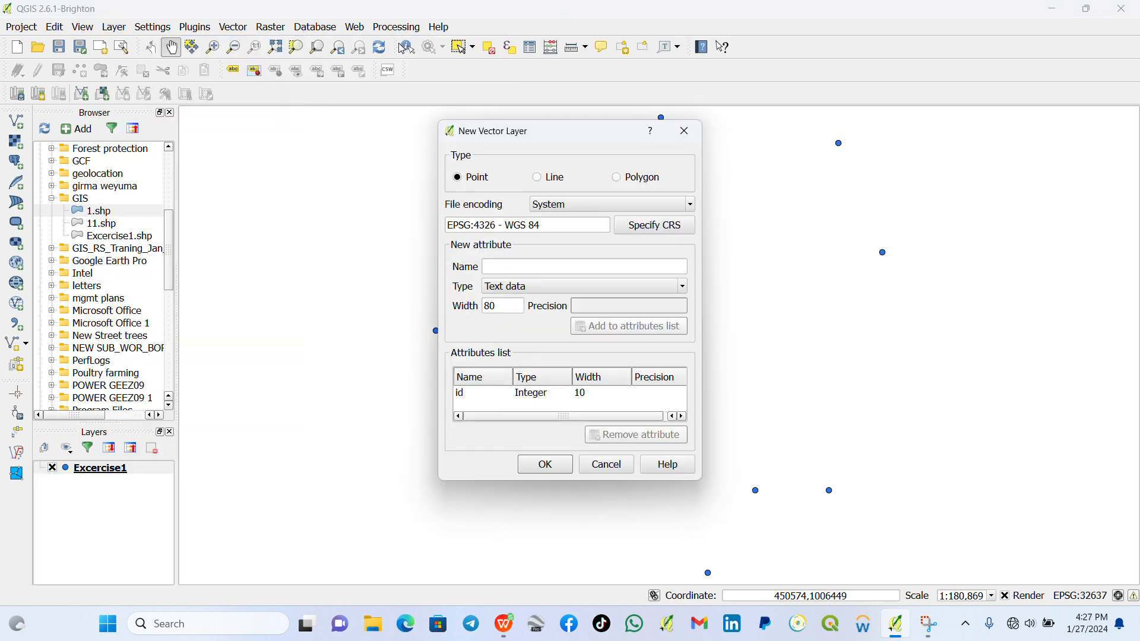
pyautogui.click(619, 177)
# Add an attribute named "area in ha" of type Decimal number with width 10 and precision 2 to the new layer.
pyautogui.click(505, 267)
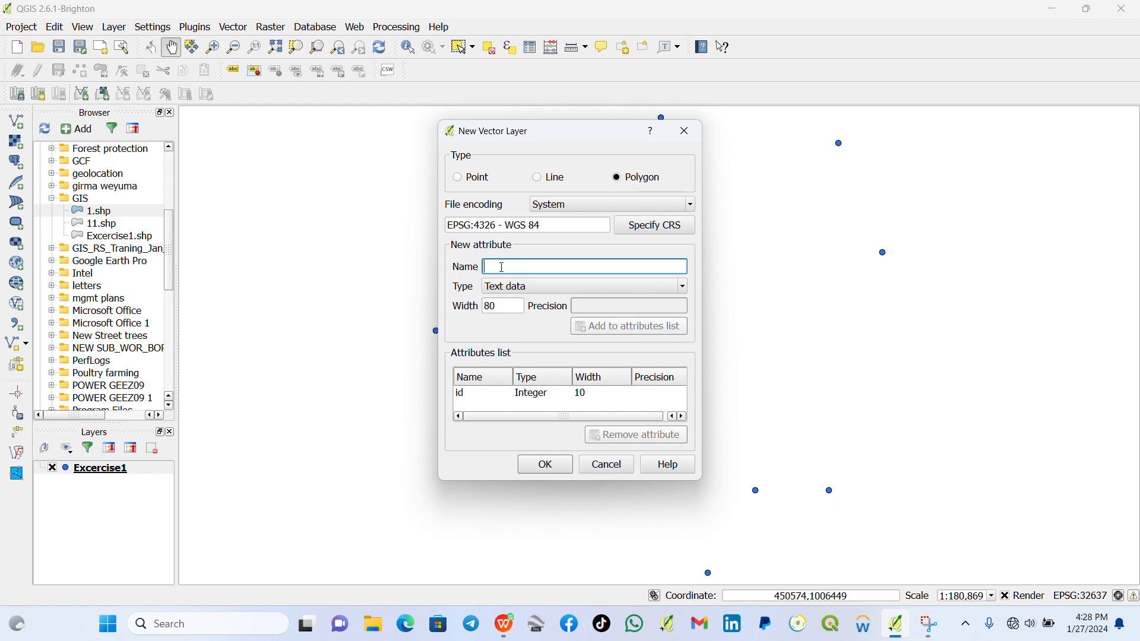
pyautogui.write('area in ha')
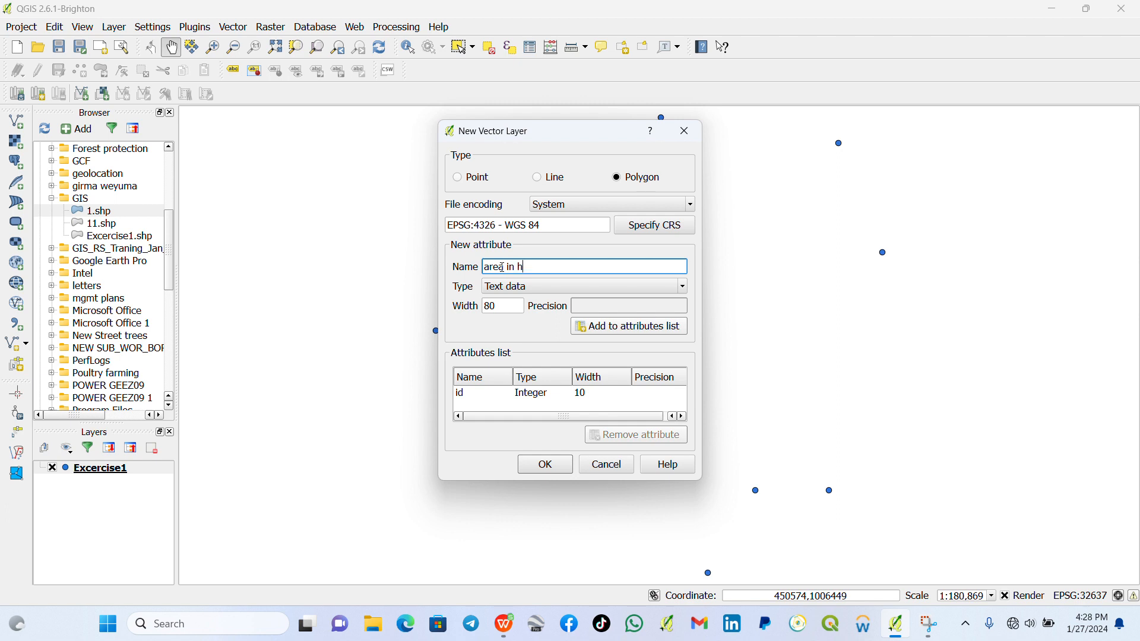
pyautogui.click(550, 289)
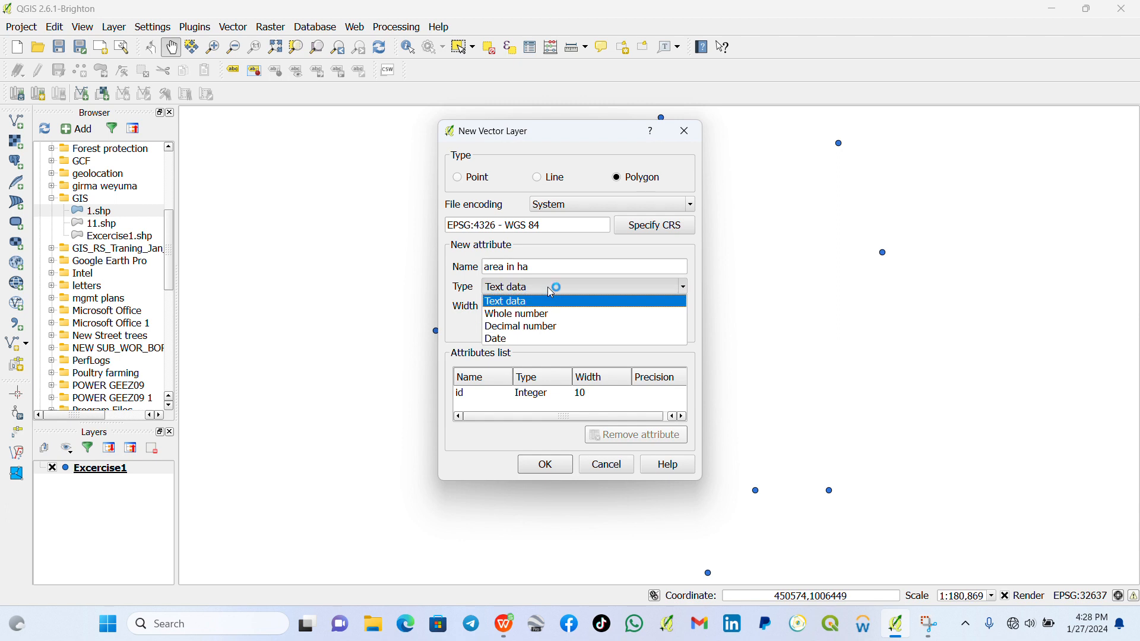
pyautogui.click(565, 326)
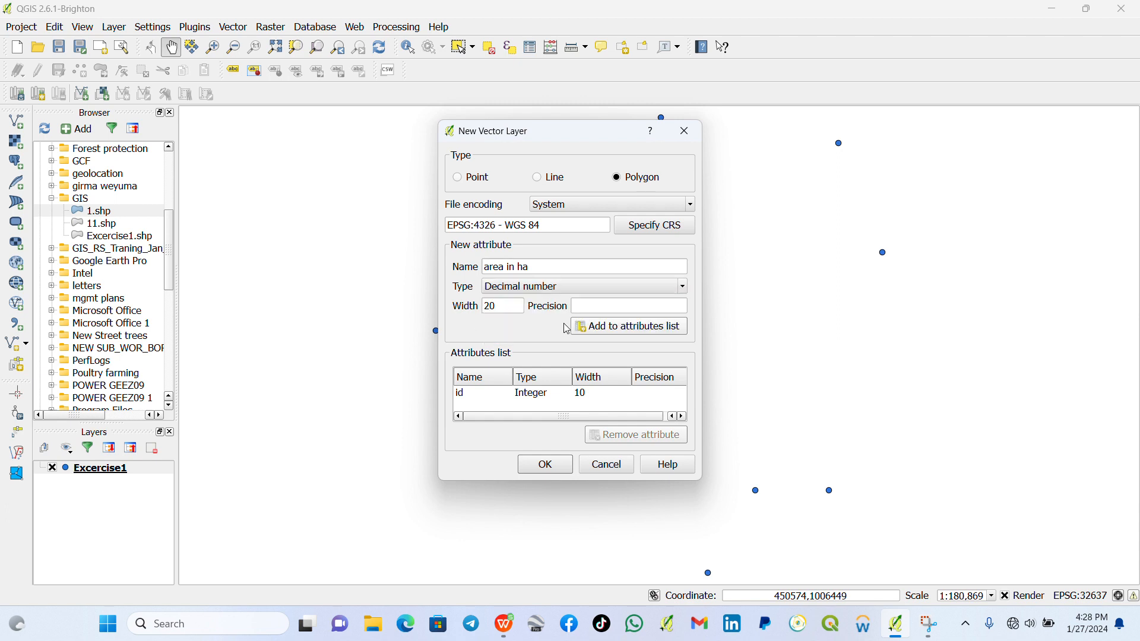
pyautogui.click(491, 308)
pyautogui.press('BackSpace')
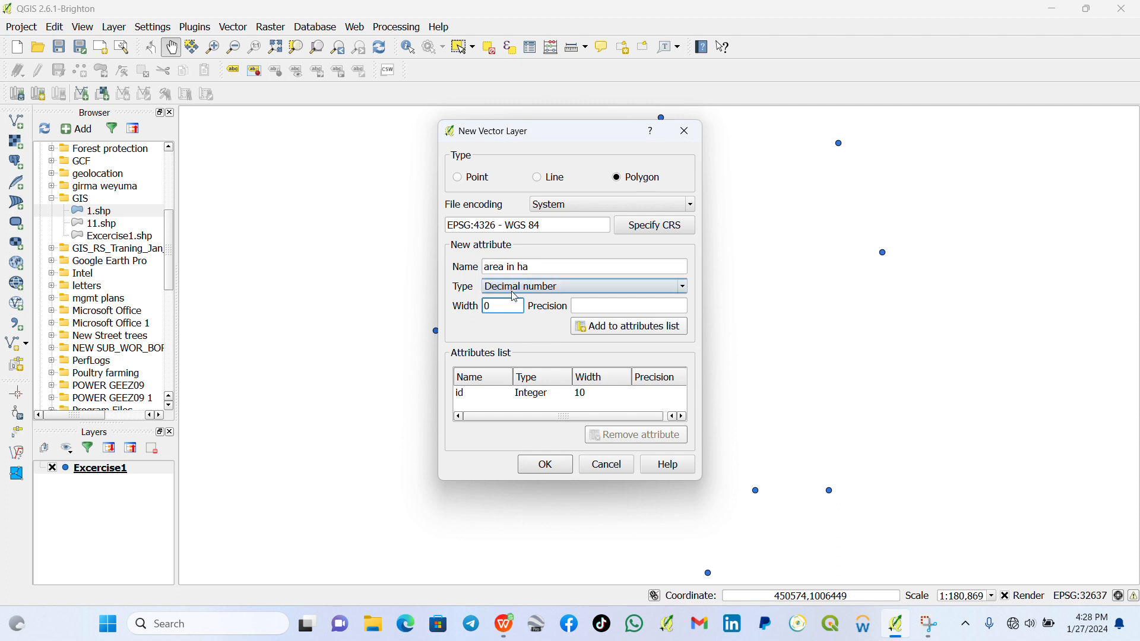
pyautogui.write('1')
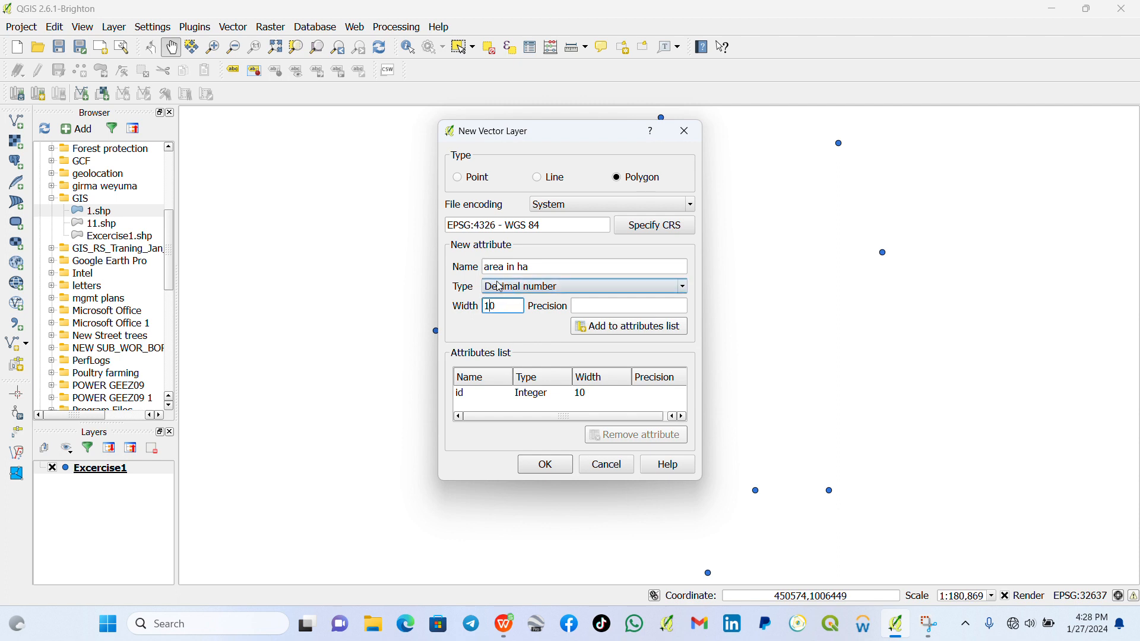
pyautogui.click(589, 307)
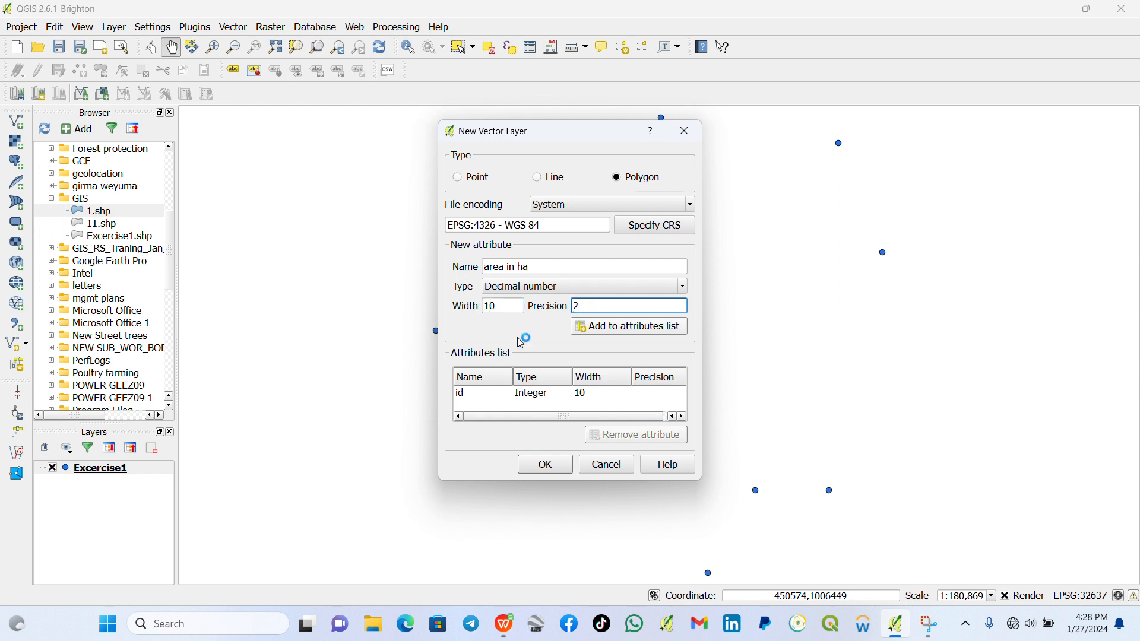
pyautogui.click(608, 331)
pyautogui.click(621, 326)
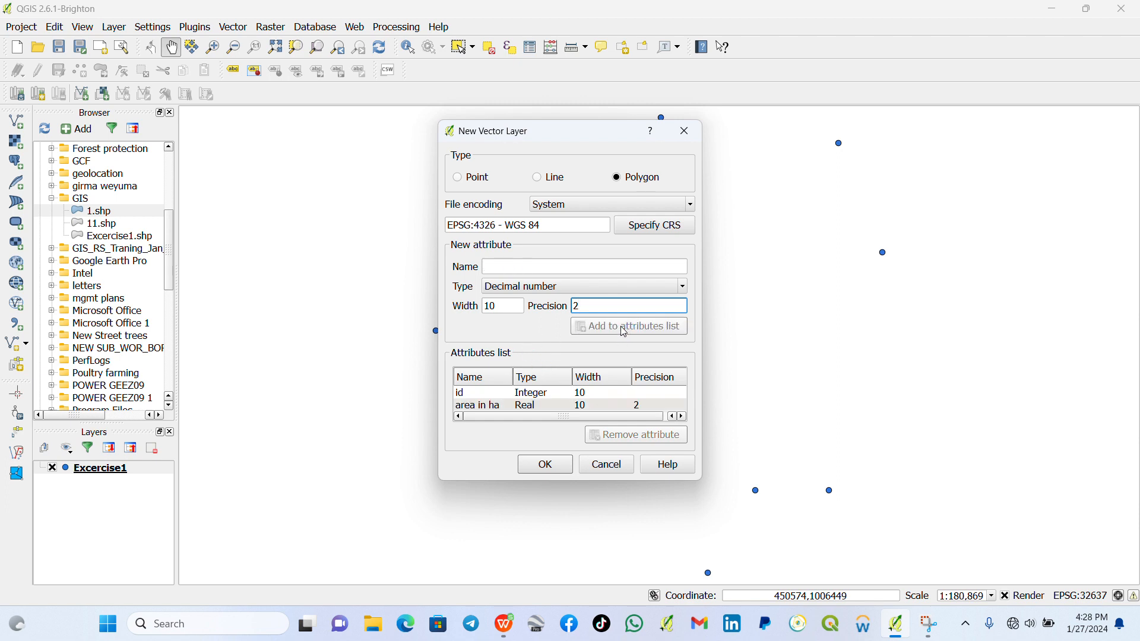
# Add an attribute named LULC of type Text data with width 10 to the new layer.
pyautogui.click(525, 268)
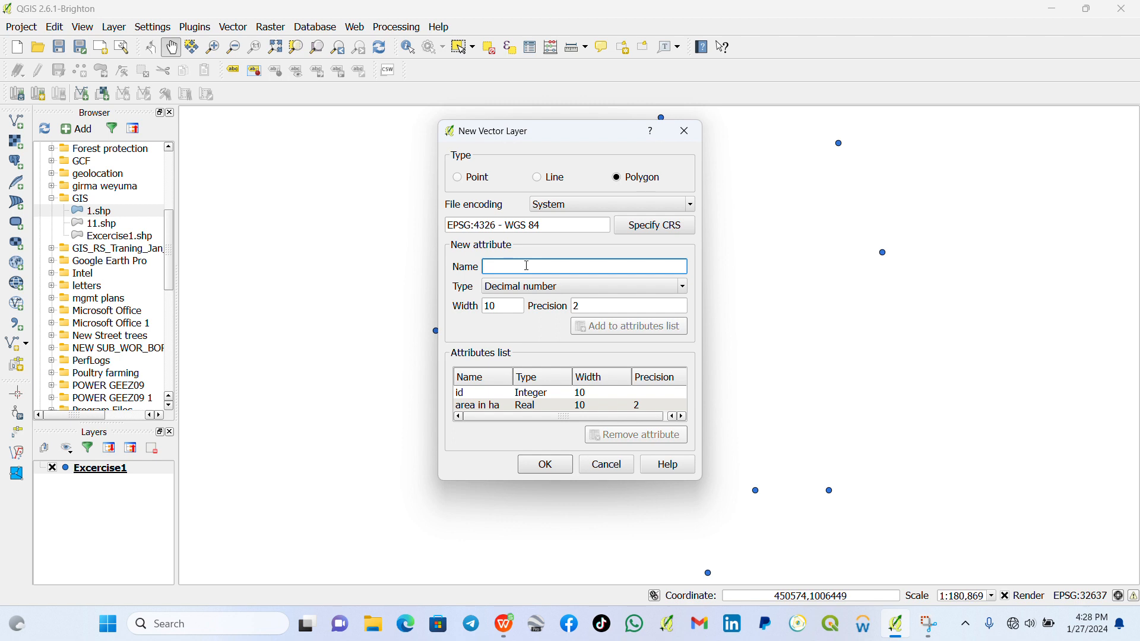
pyautogui.write('LULC')
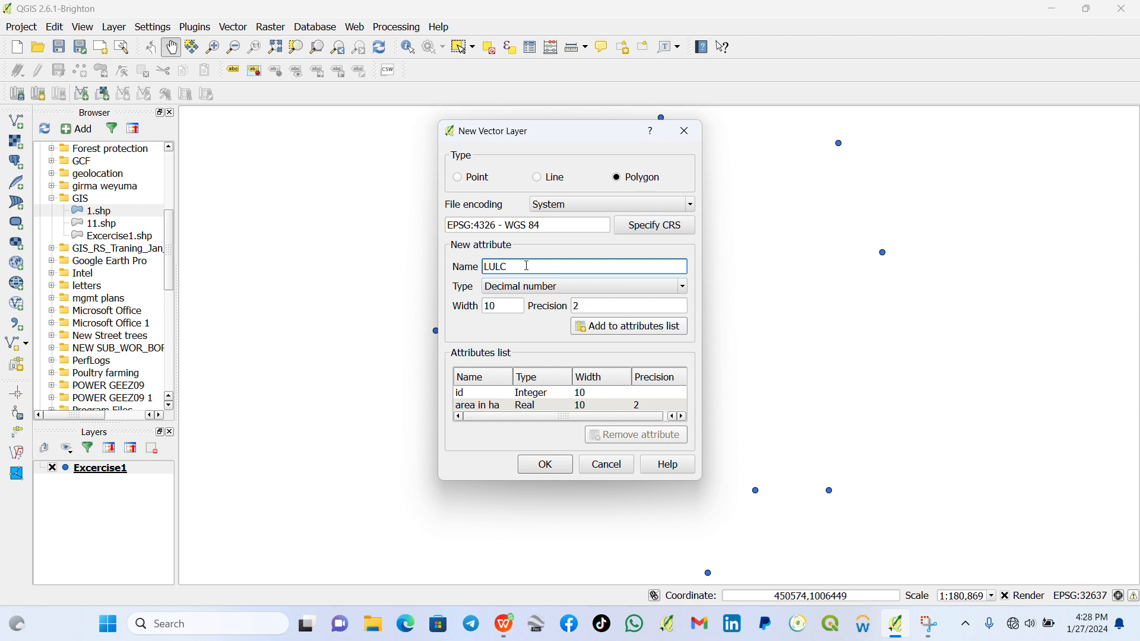
pyautogui.click(558, 287)
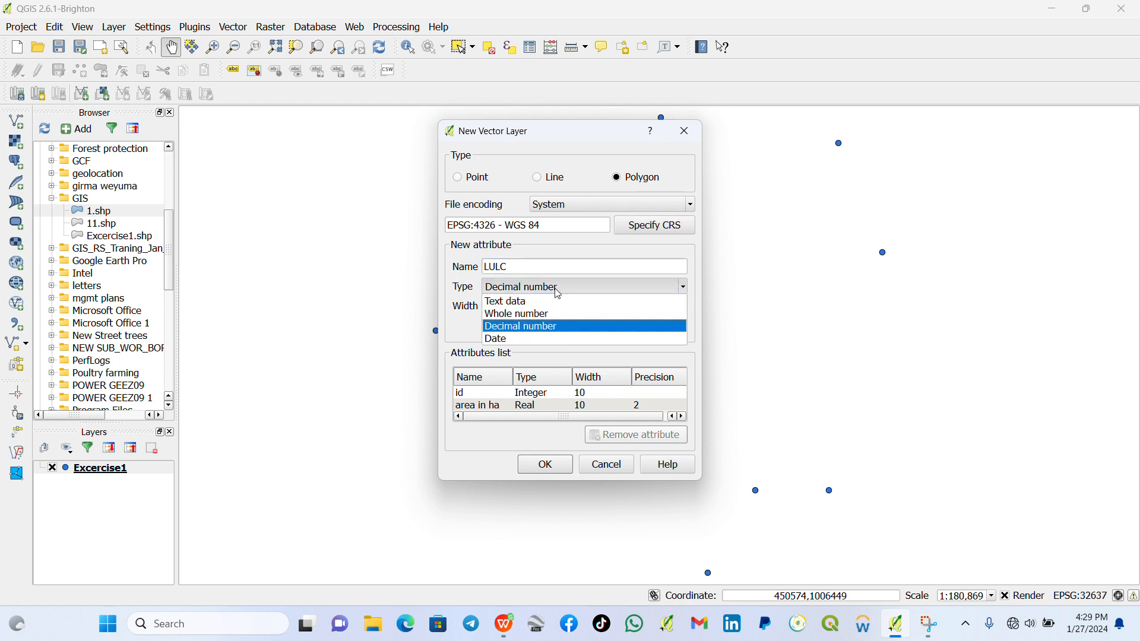
pyautogui.click(544, 303)
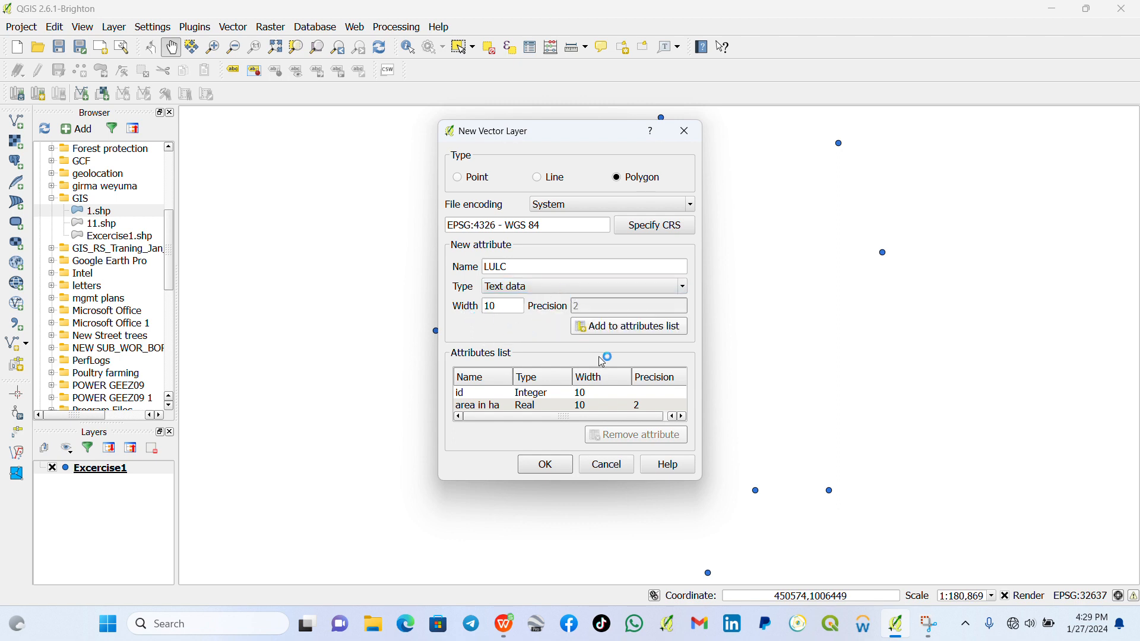
pyautogui.click(631, 328)
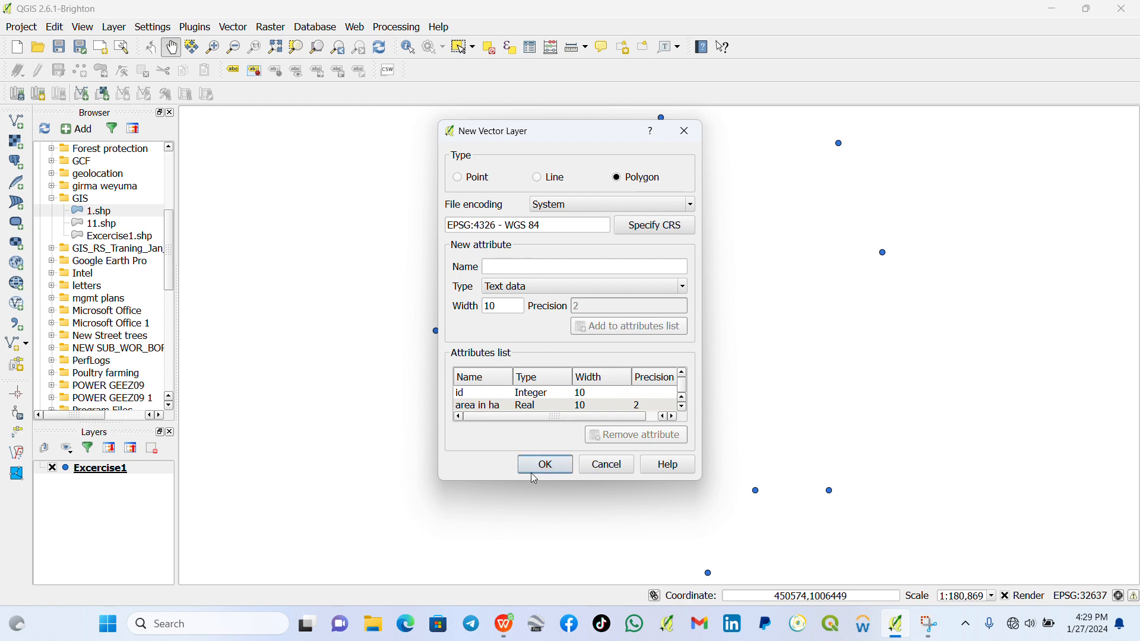
# Confirm the layer definition and save the polygon shapefile as Excer11 in the GIS folder on drive C.
pyautogui.click(550, 469)
pyautogui.click(540, 468)
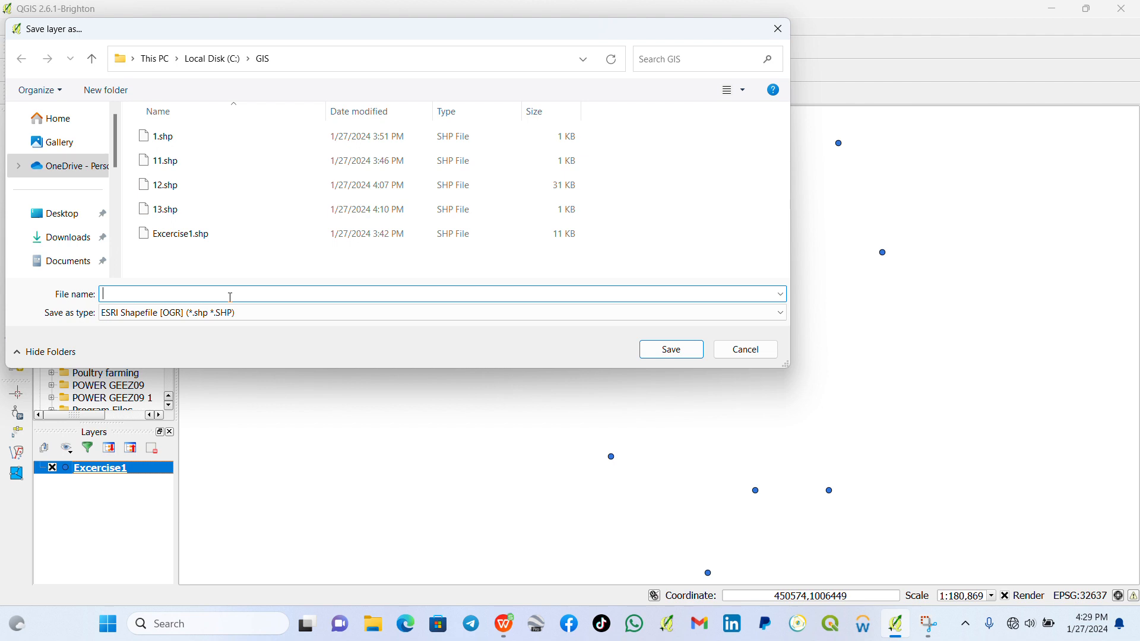
pyautogui.write('Excer')
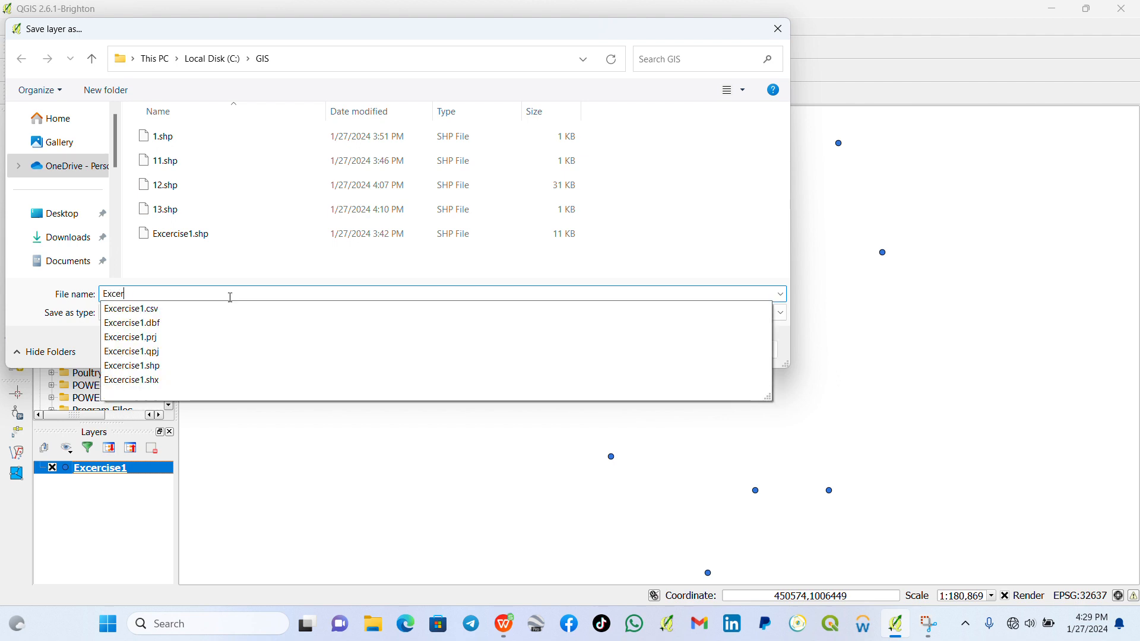
pyautogui.write('11')
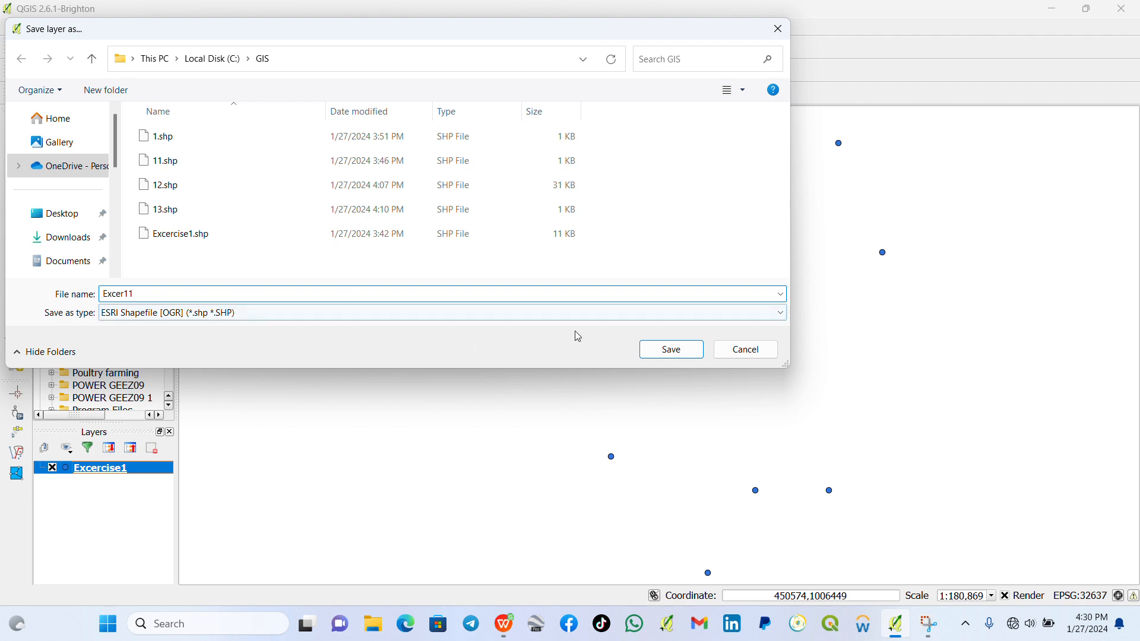
pyautogui.click(663, 350)
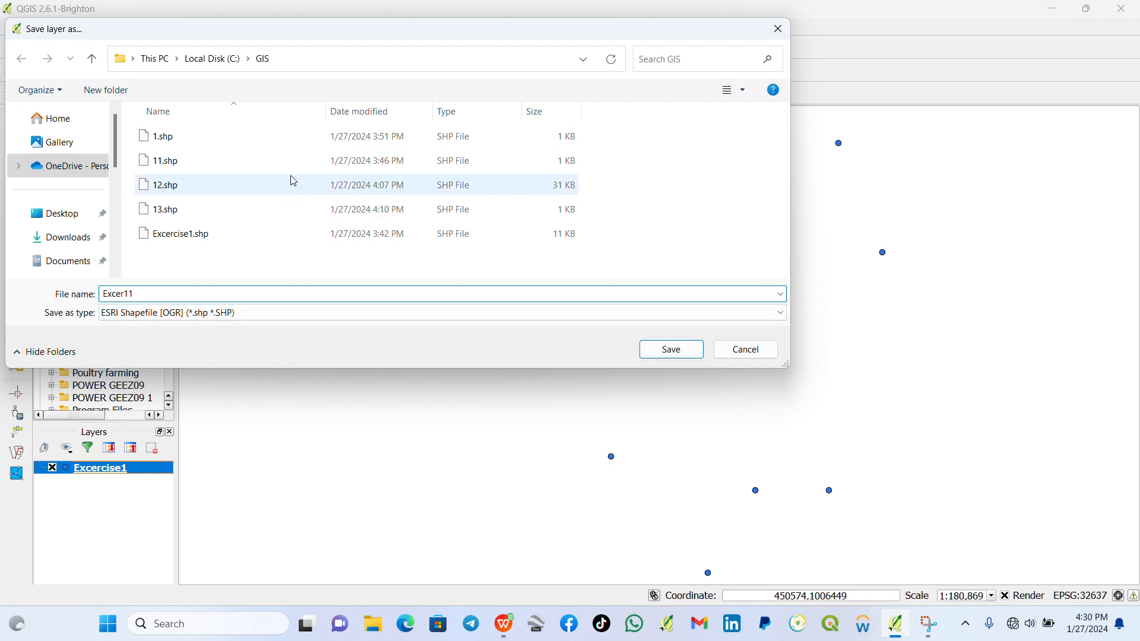
pyautogui.click(671, 354)
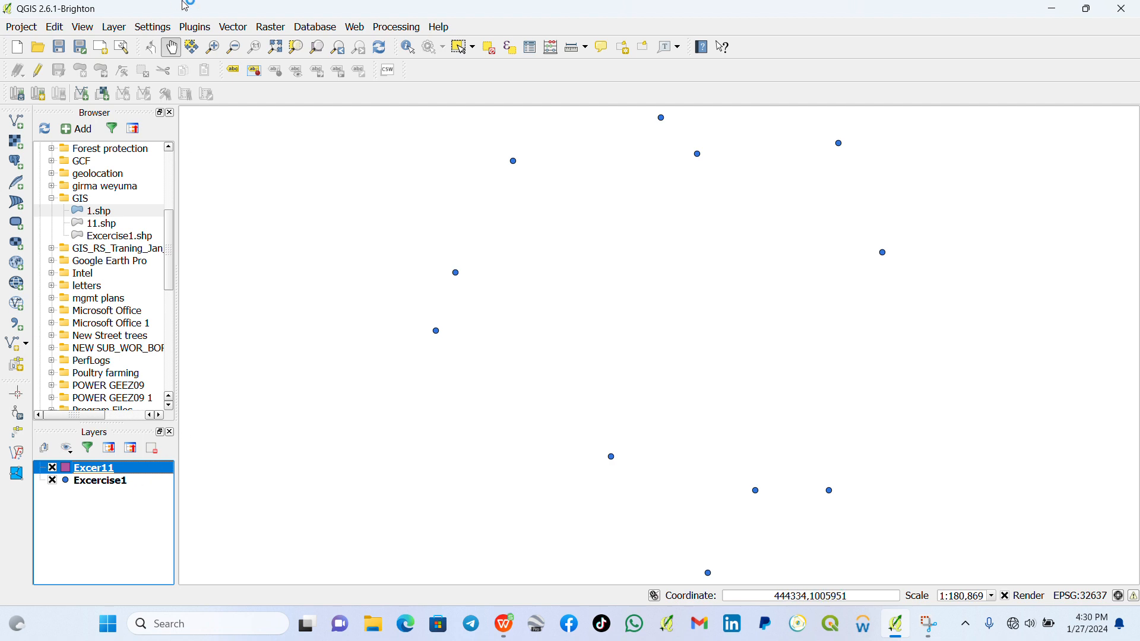
# Enable snapping to vertex and segment for both the Excercise1 and Excer11 layers and apply the snapping options.
pyautogui.click(155, 30)
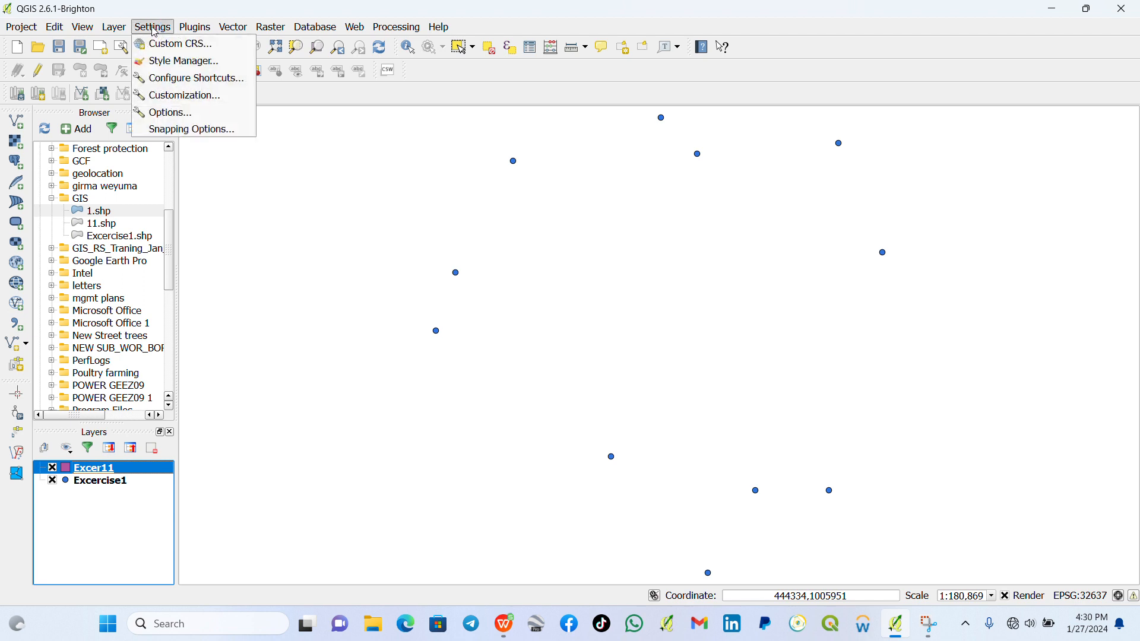
pyautogui.click(229, 134)
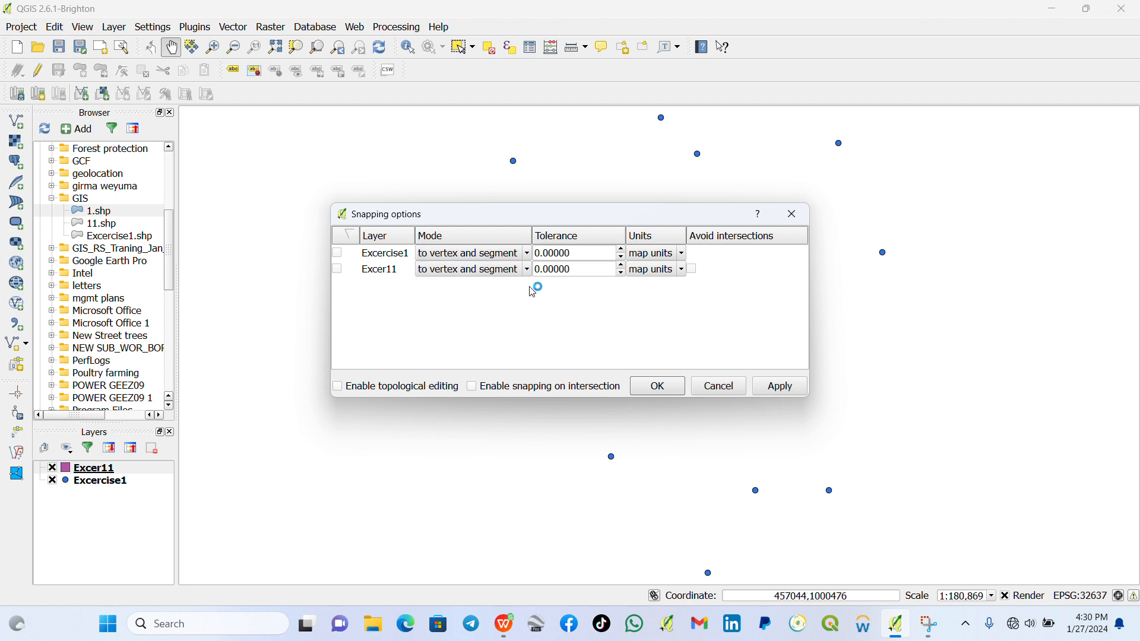
pyautogui.click(339, 254)
pyautogui.click(338, 270)
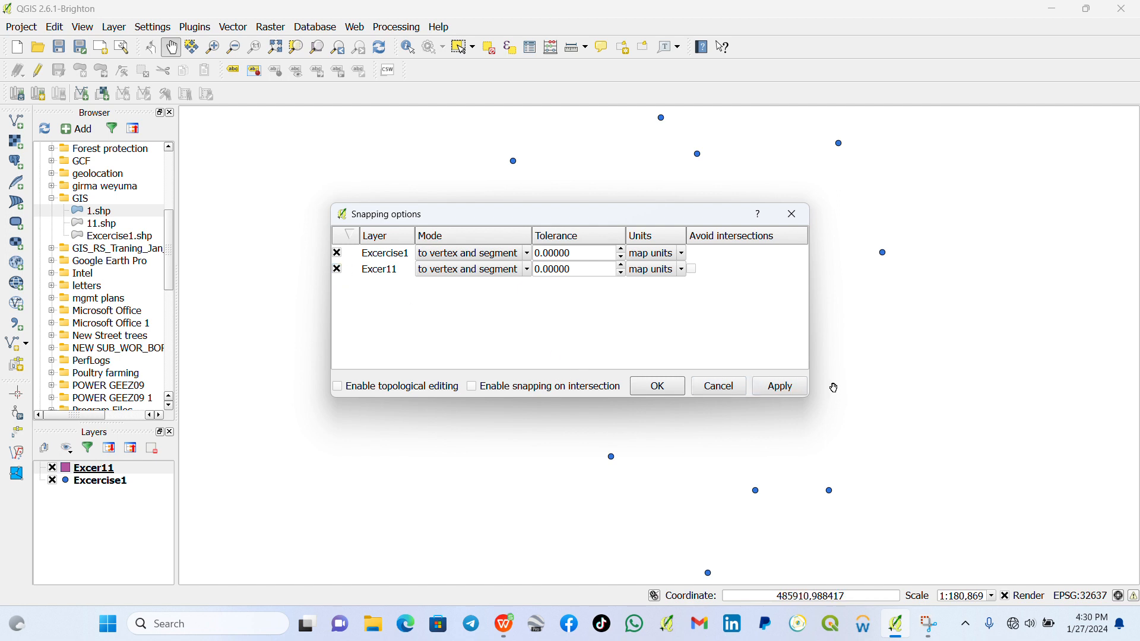
pyautogui.click(781, 395)
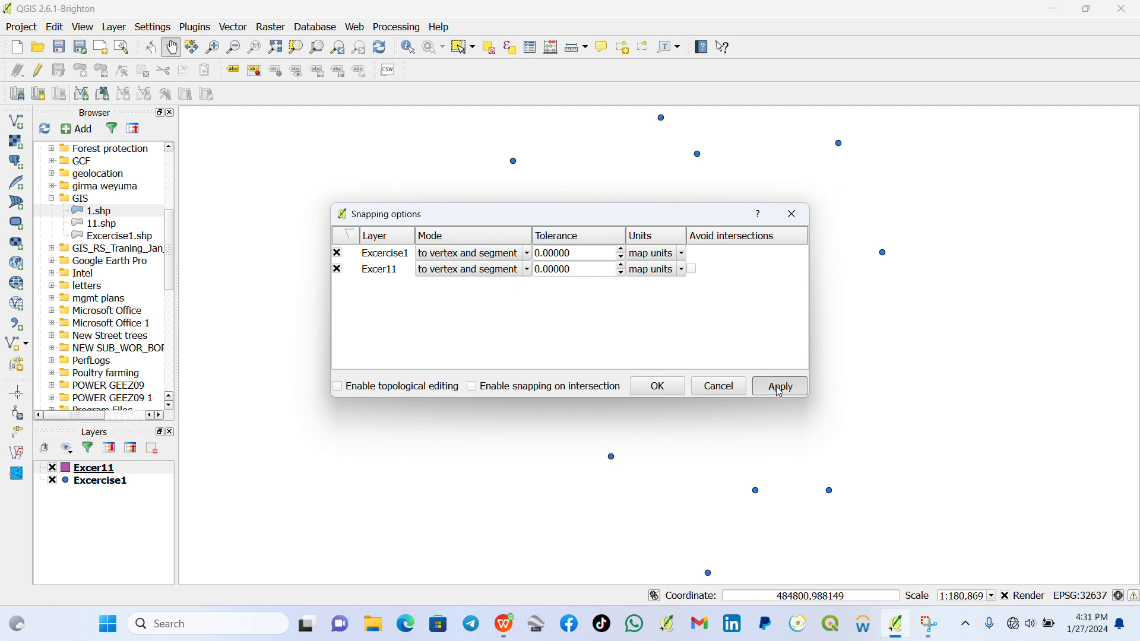
pyautogui.click(654, 388)
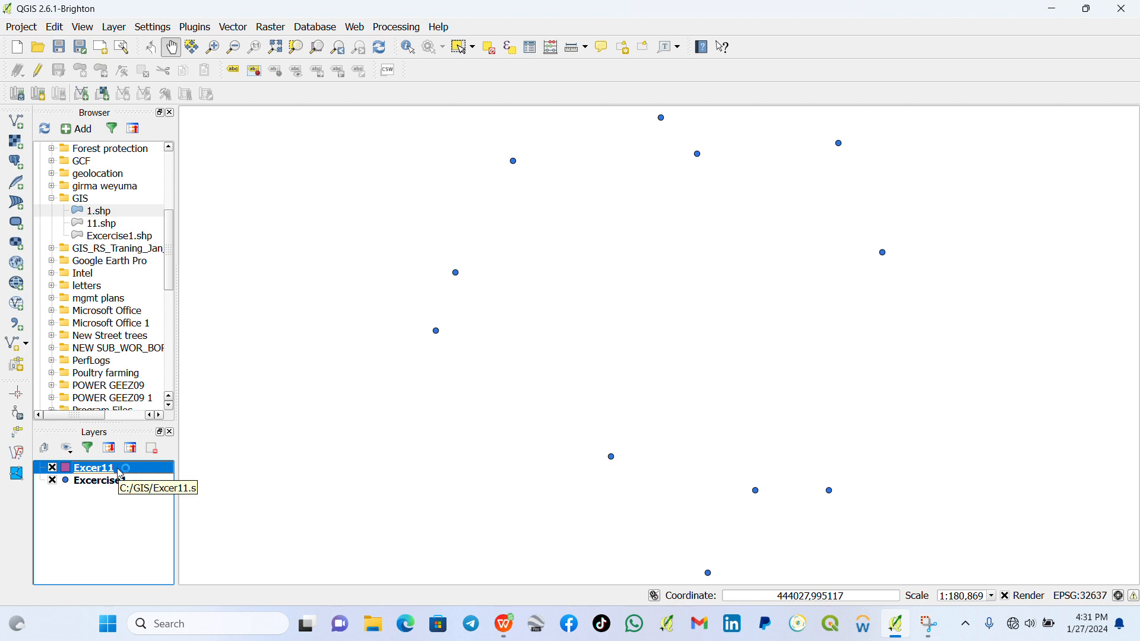
# Put the Excer11 layer into edit mode and start adding a feature.
pyautogui.click(38, 70)
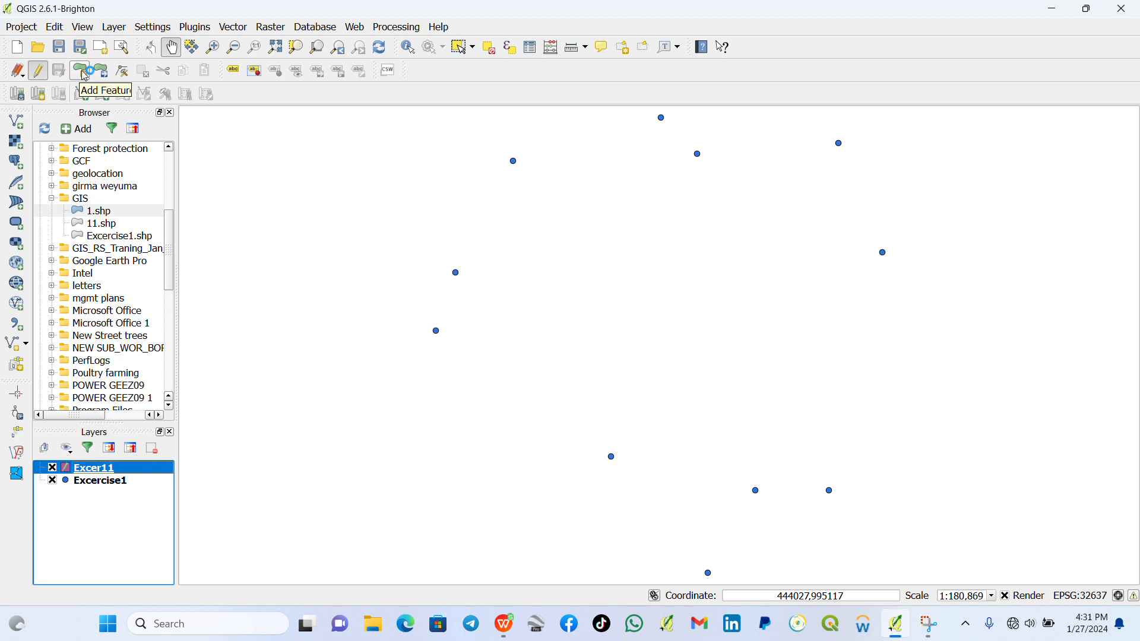
pyautogui.click(82, 72)
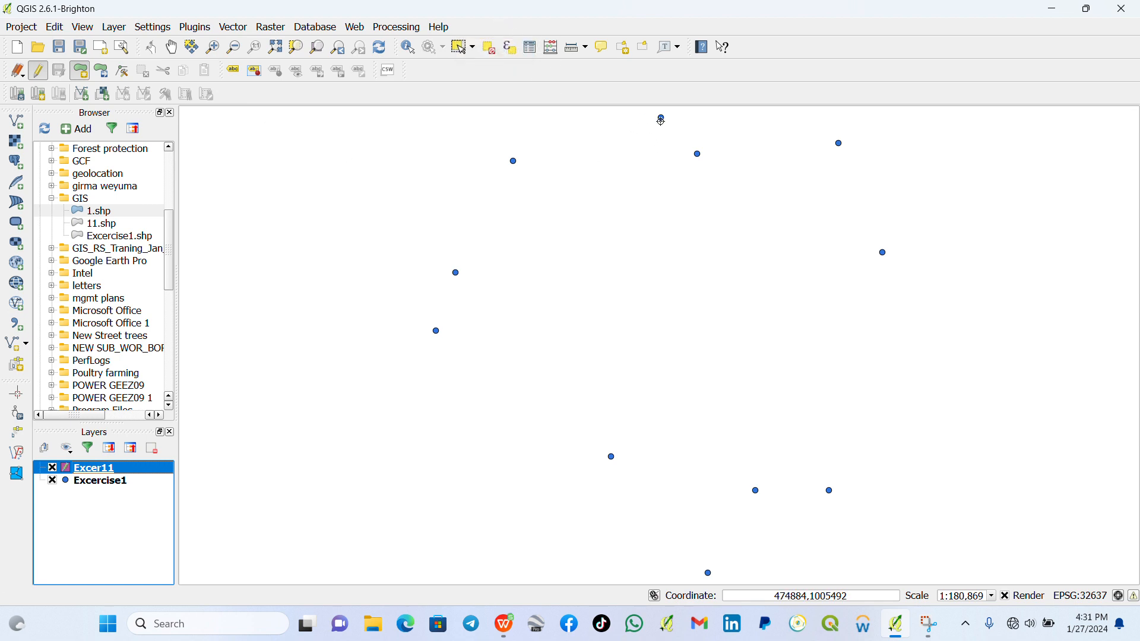
# Set the snapping tolerance to 10 map units for both the Excer11 and Excercise1 layers and apply it.
pyautogui.click(156, 27)
pyautogui.click(191, 129)
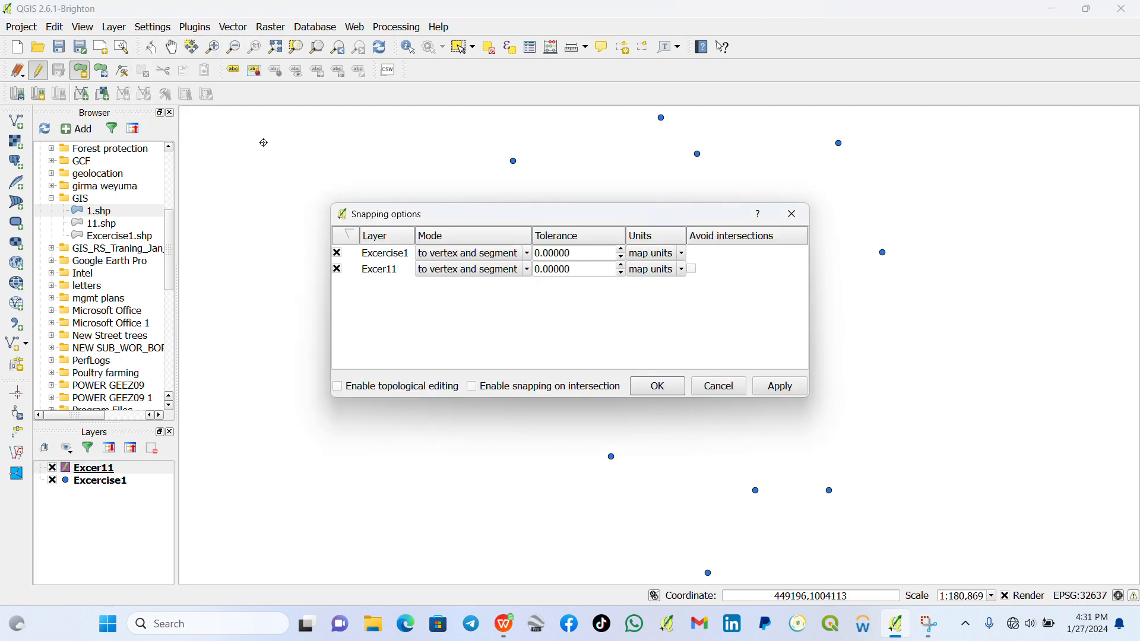
pyautogui.click(537, 269)
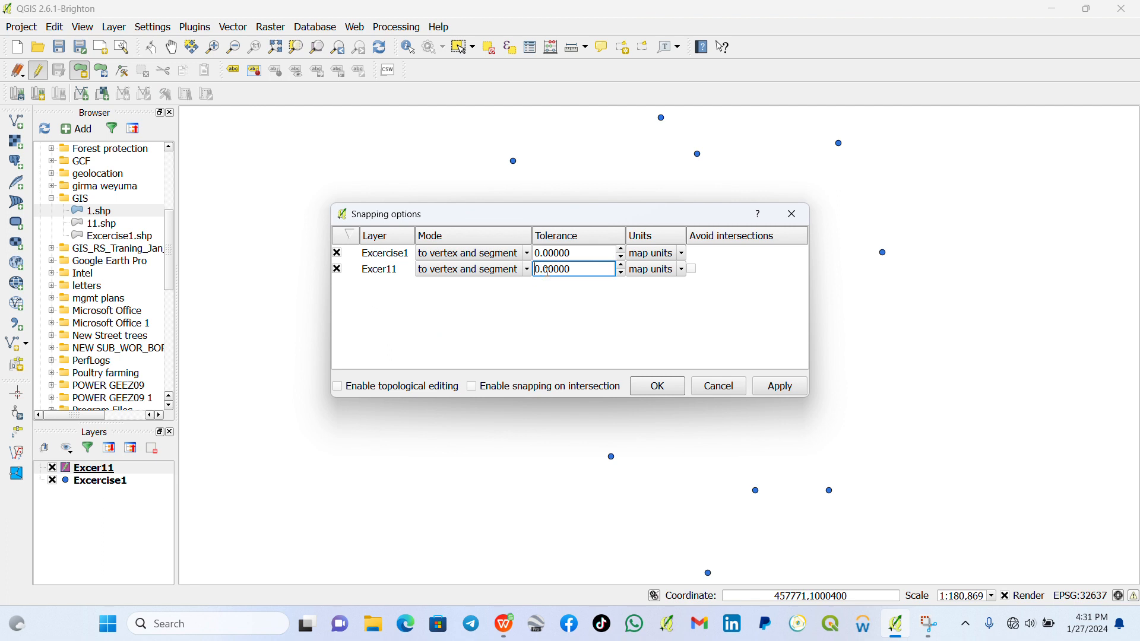
pyautogui.write('1')
pyautogui.click(537, 254)
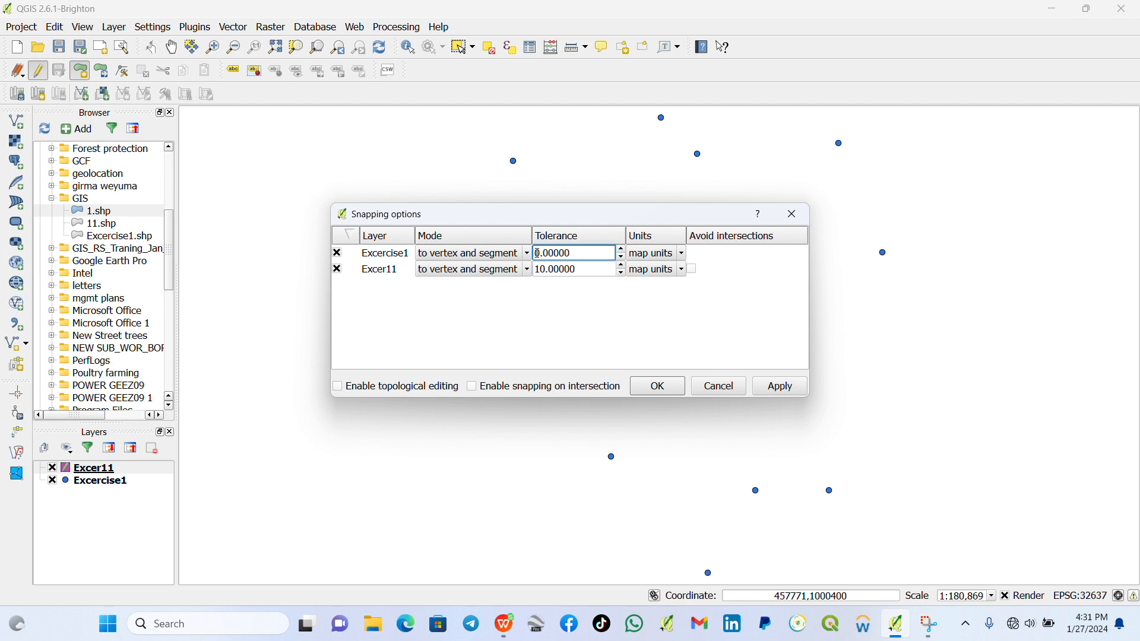
pyautogui.write('1')
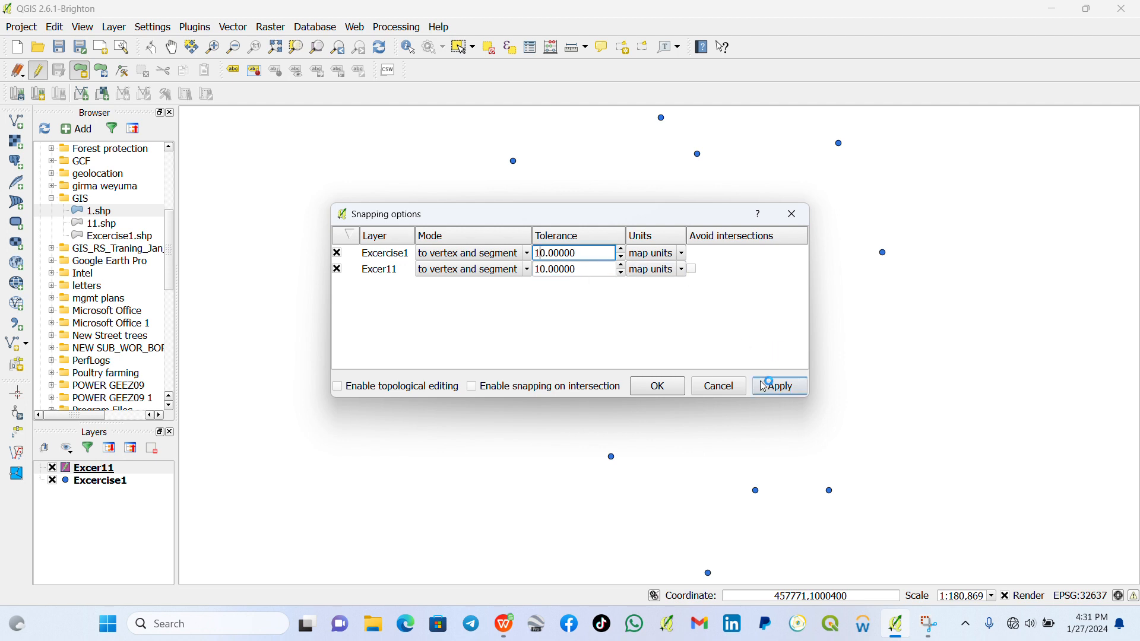
pyautogui.click(780, 386)
pyautogui.click(658, 386)
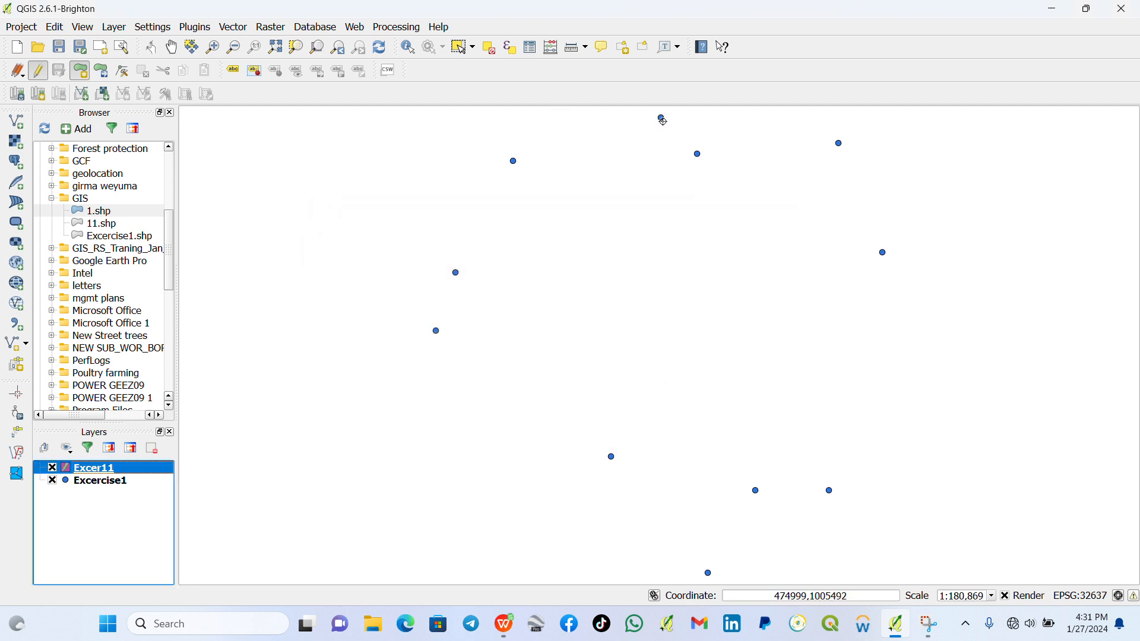
# Enable topological editing and snapping on intersection in the snapping options.
pyautogui.click(153, 29)
pyautogui.click(222, 129)
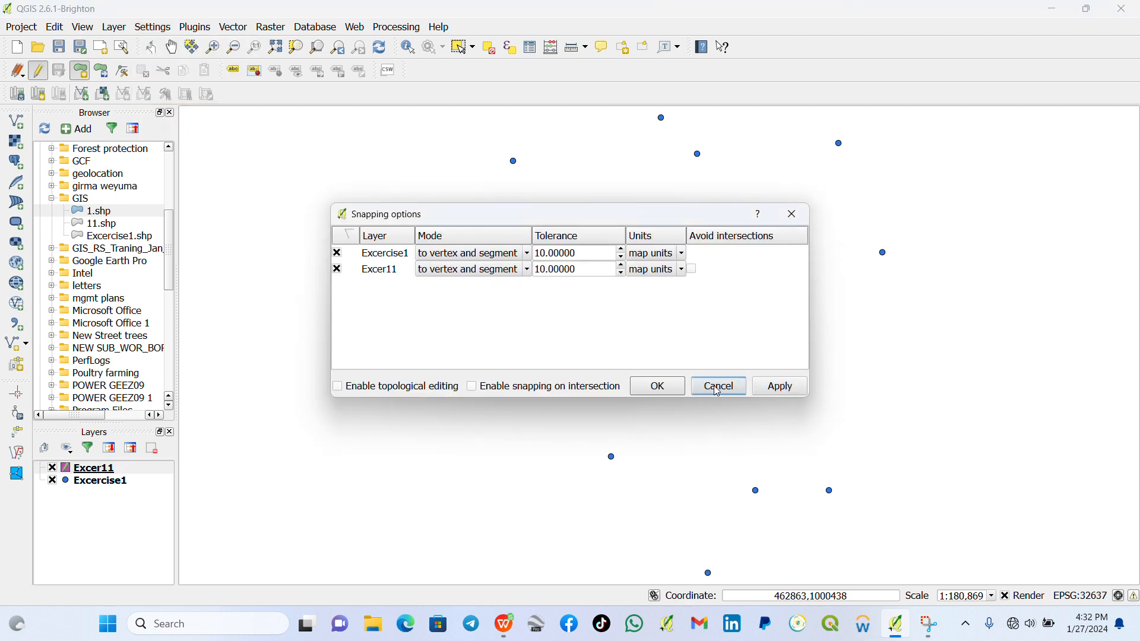
pyautogui.click(347, 389)
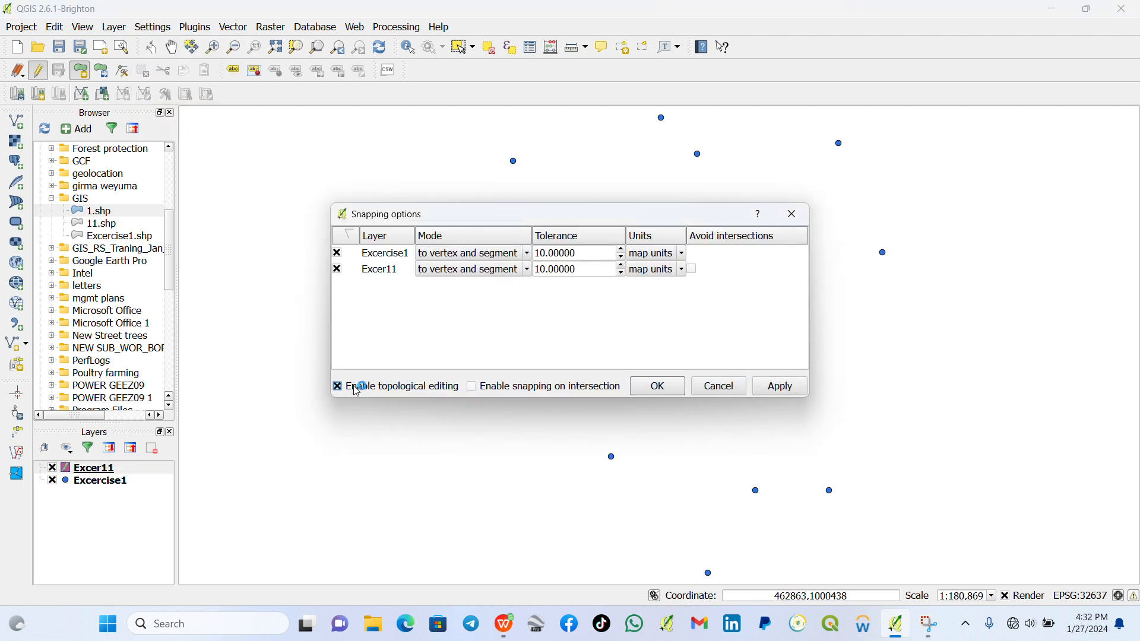
pyautogui.click(474, 389)
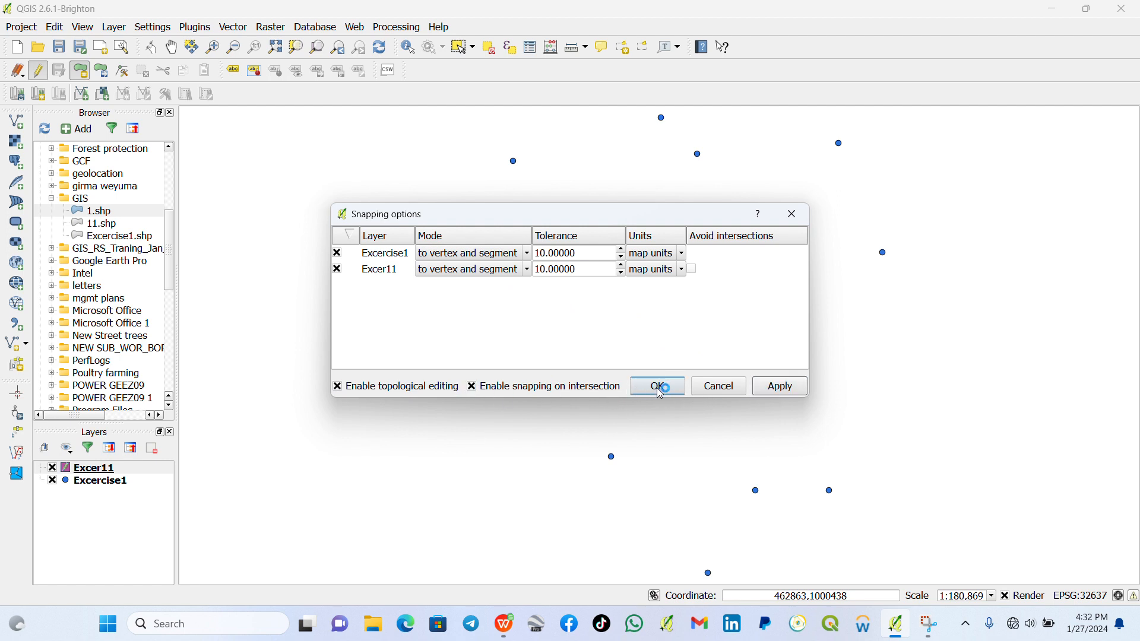
pyautogui.click(659, 390)
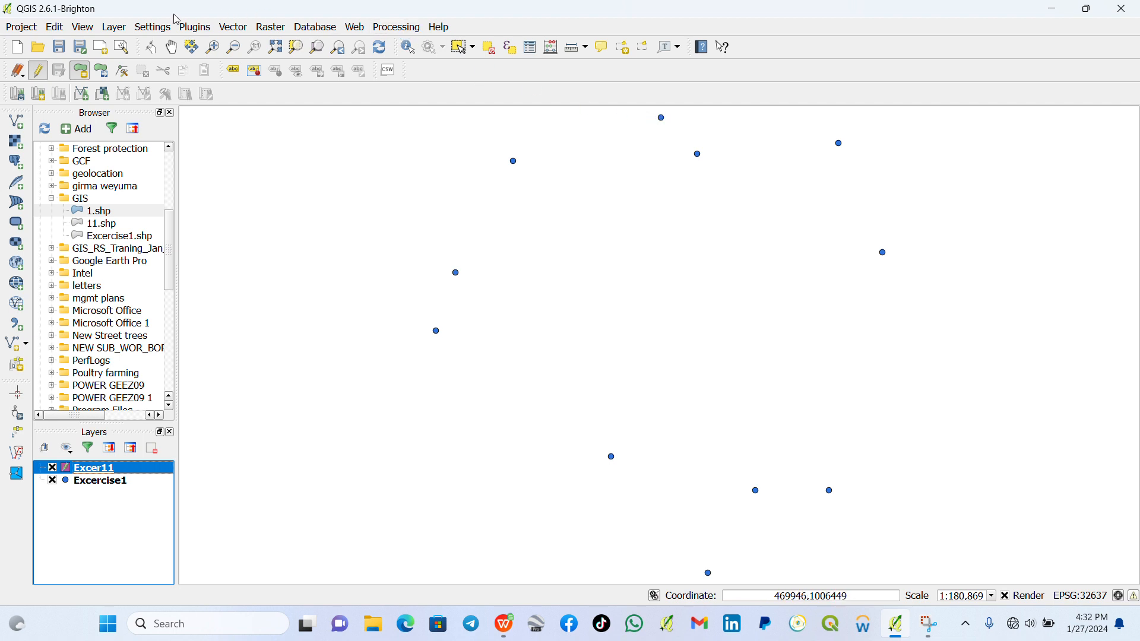
# Raise the snapping tolerance to 100 map units for both the Excercise1 and Excer11 layers and apply it.
pyautogui.click(153, 27)
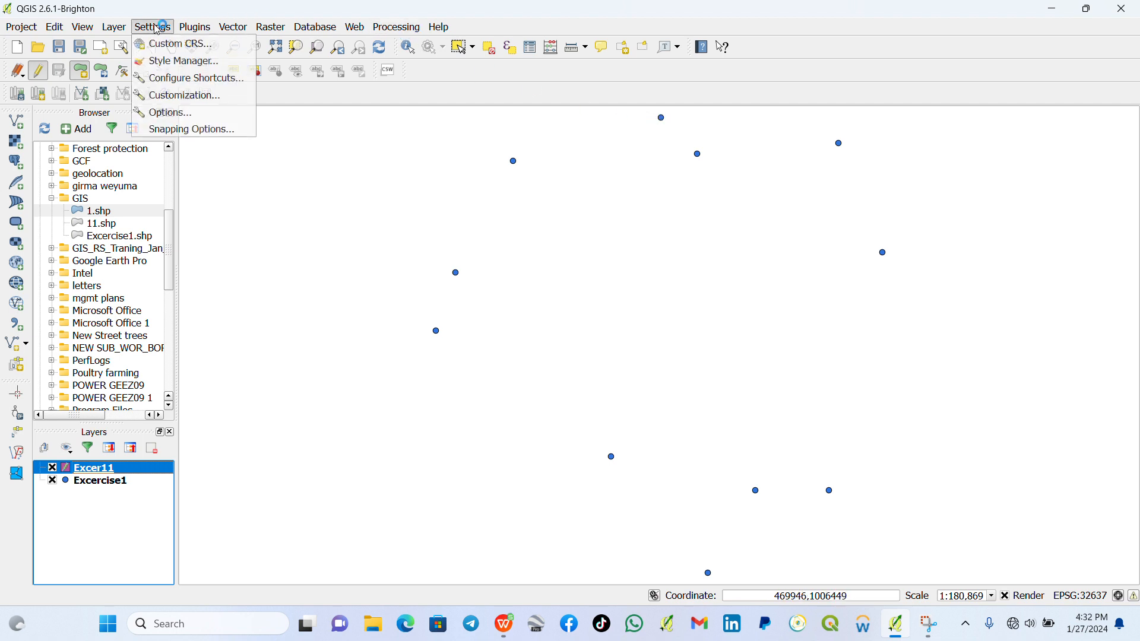
pyautogui.click(224, 128)
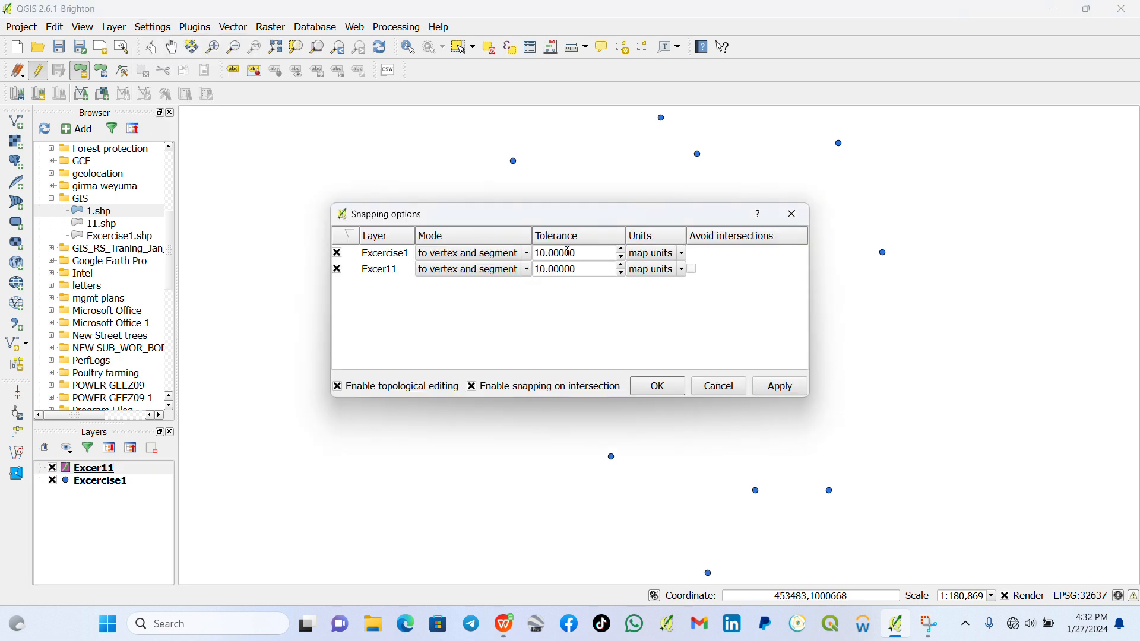
pyautogui.click(540, 253)
pyautogui.write('0')
pyautogui.click(543, 271)
pyautogui.write('0')
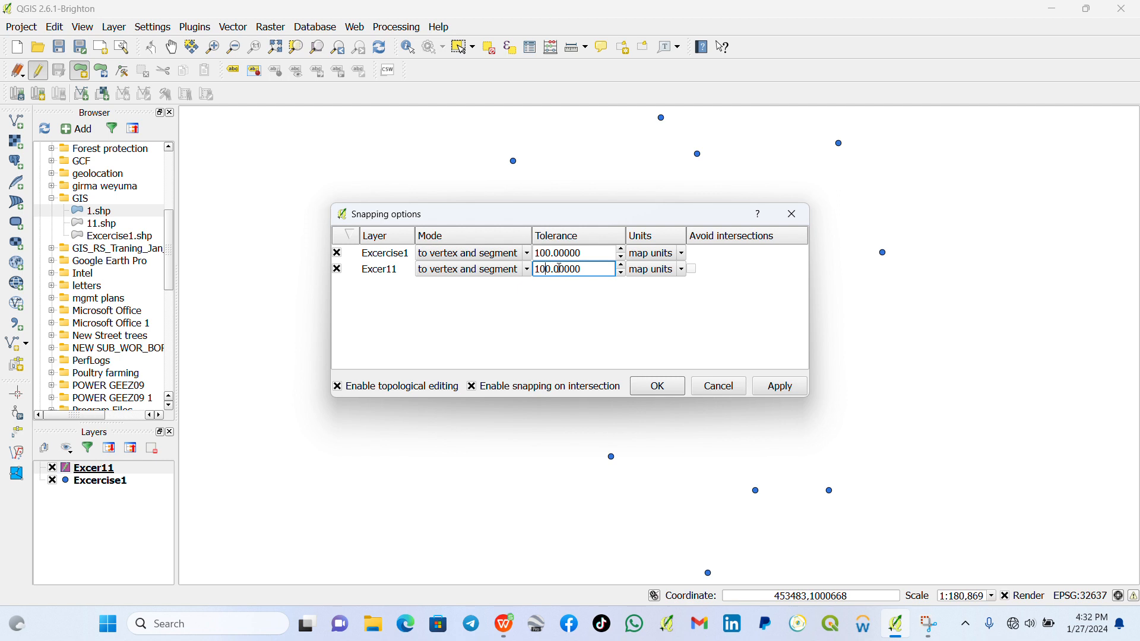
pyautogui.click(779, 390)
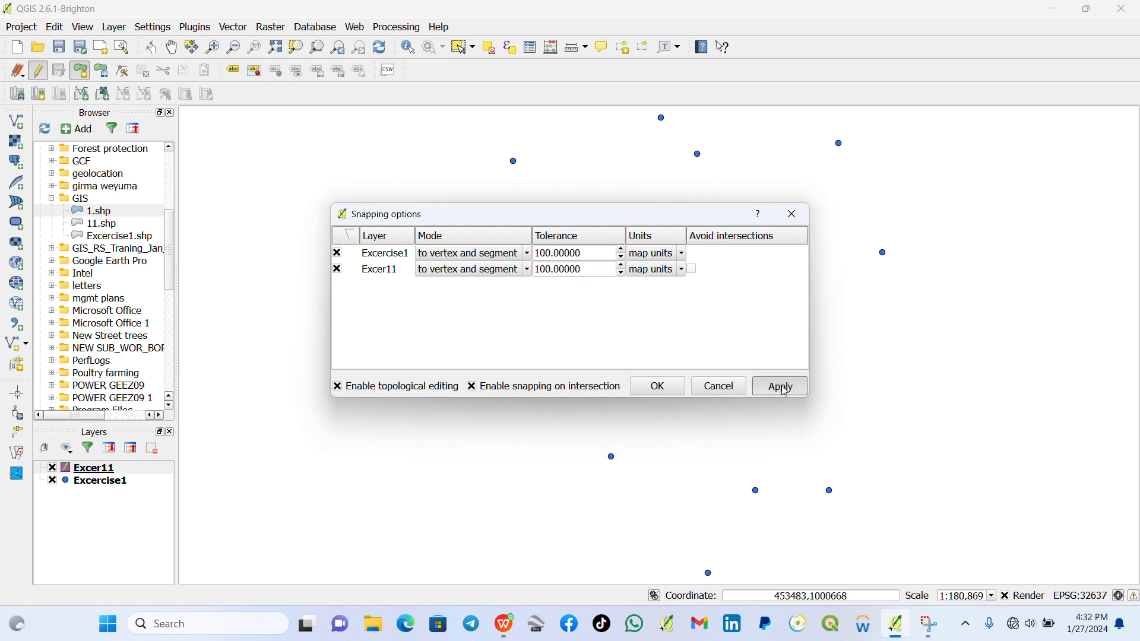
pyautogui.click(651, 386)
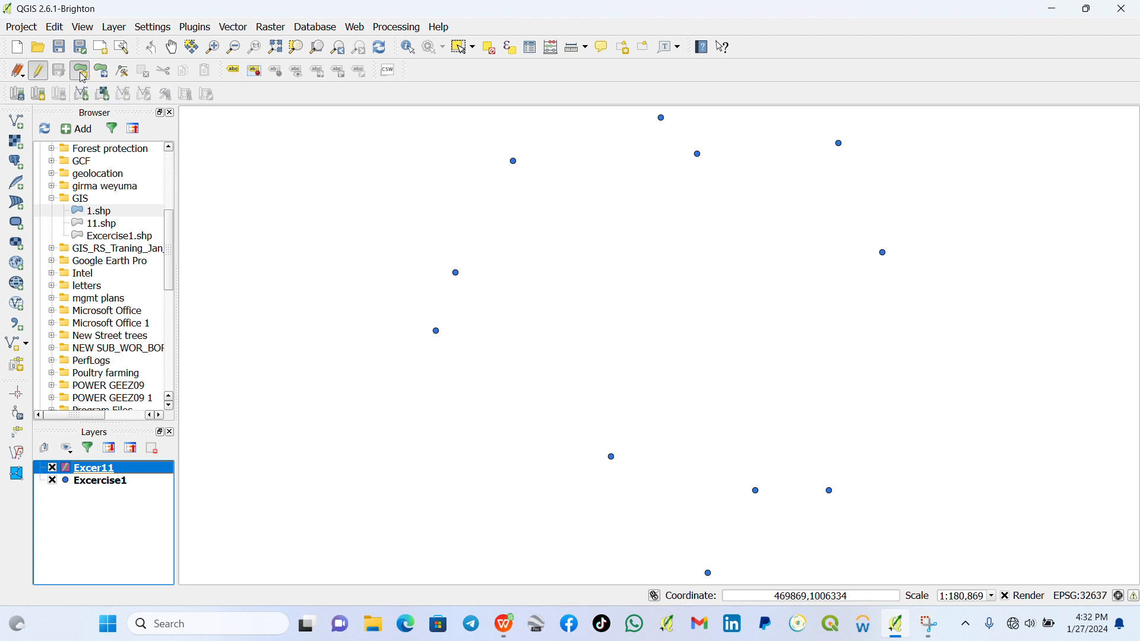
# Restart the editing session on the Excer11 layer and refresh the map.
pyautogui.click(43, 76)
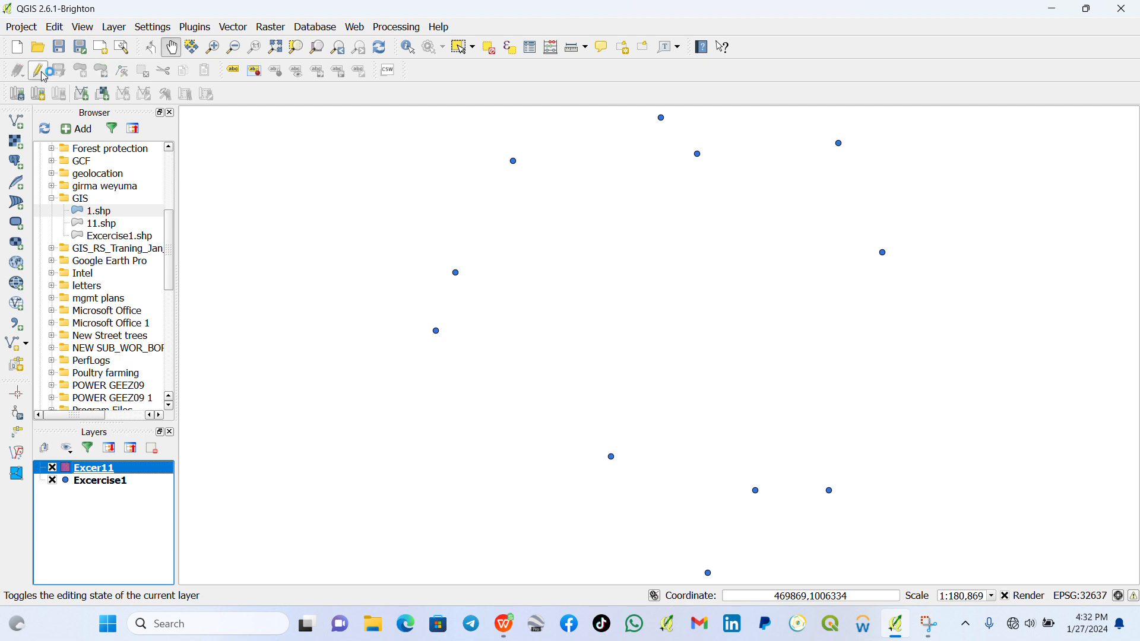
pyautogui.click(44, 76)
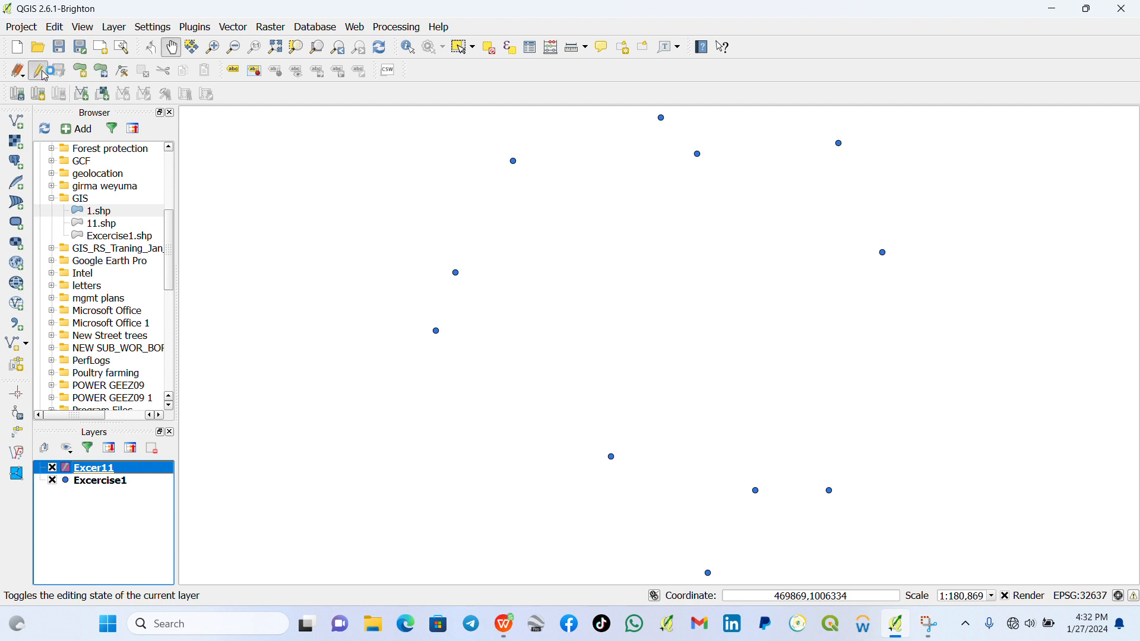
pyautogui.click(380, 49)
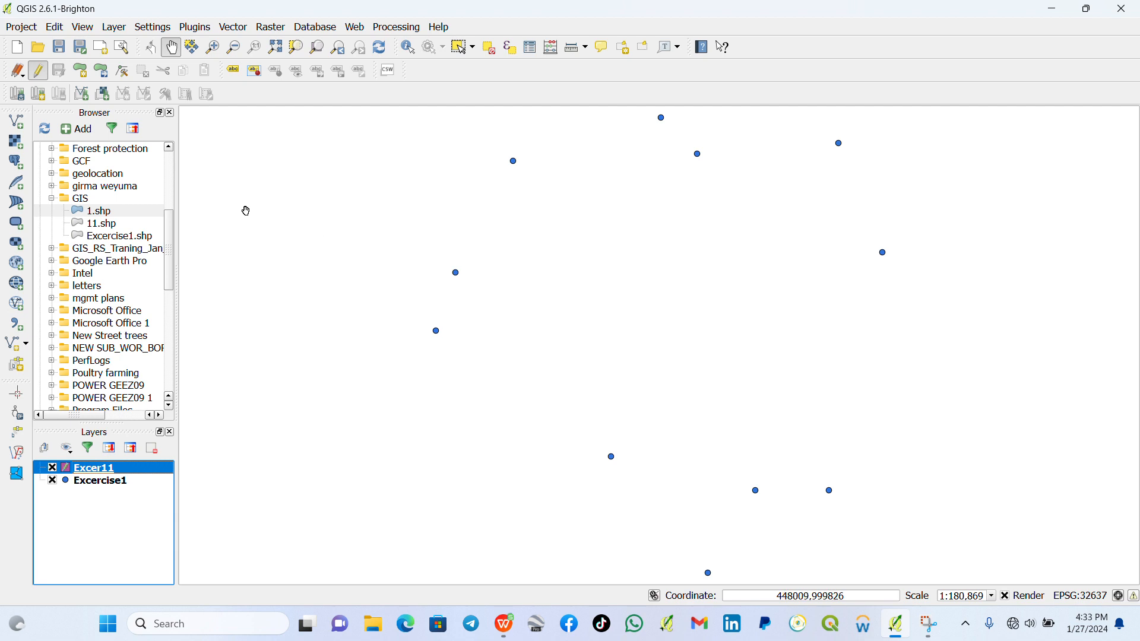
# Trace a polygon in Excer11 counterclockwise from the northernmost point, snapping a vertex to each of the eleven Excercise1 points.
pyautogui.click(83, 75)
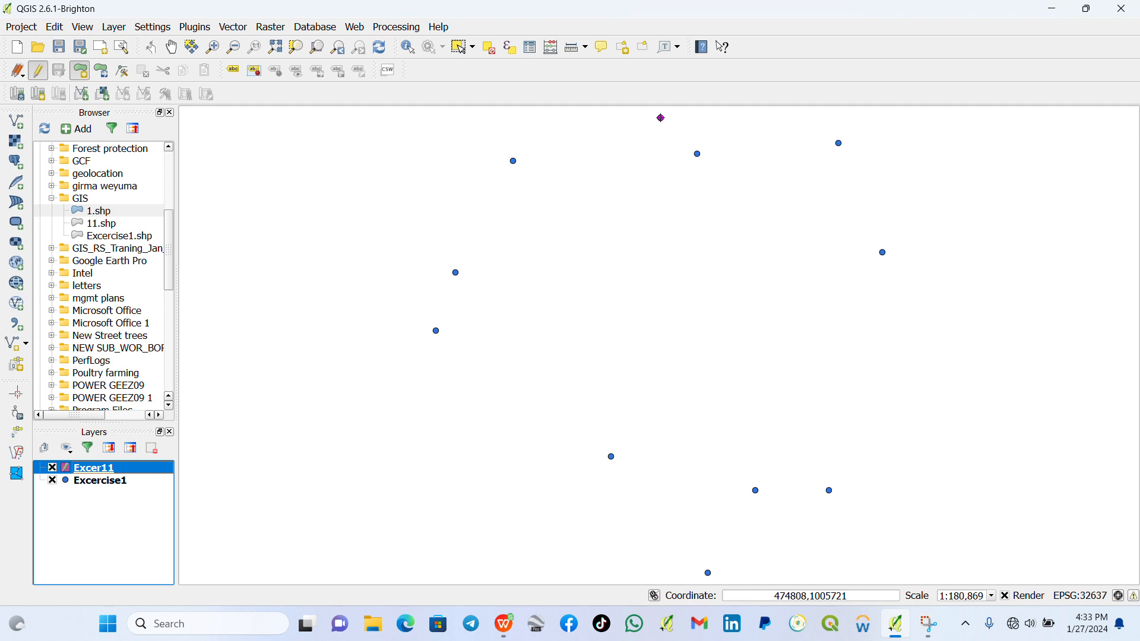
pyautogui.click(660, 118)
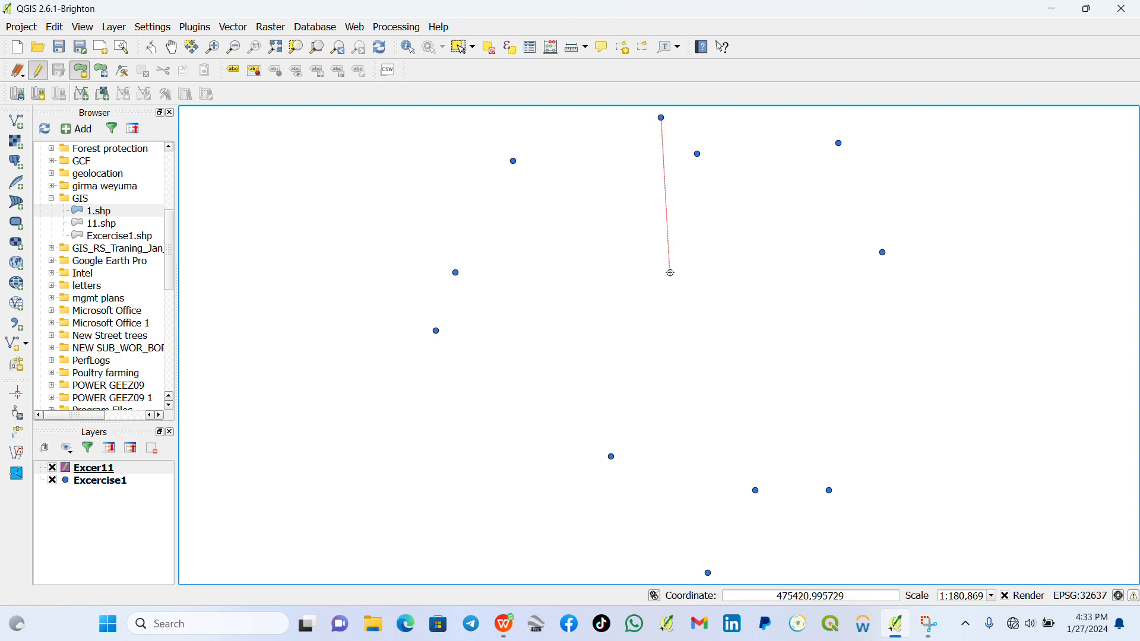
pyautogui.click(513, 161)
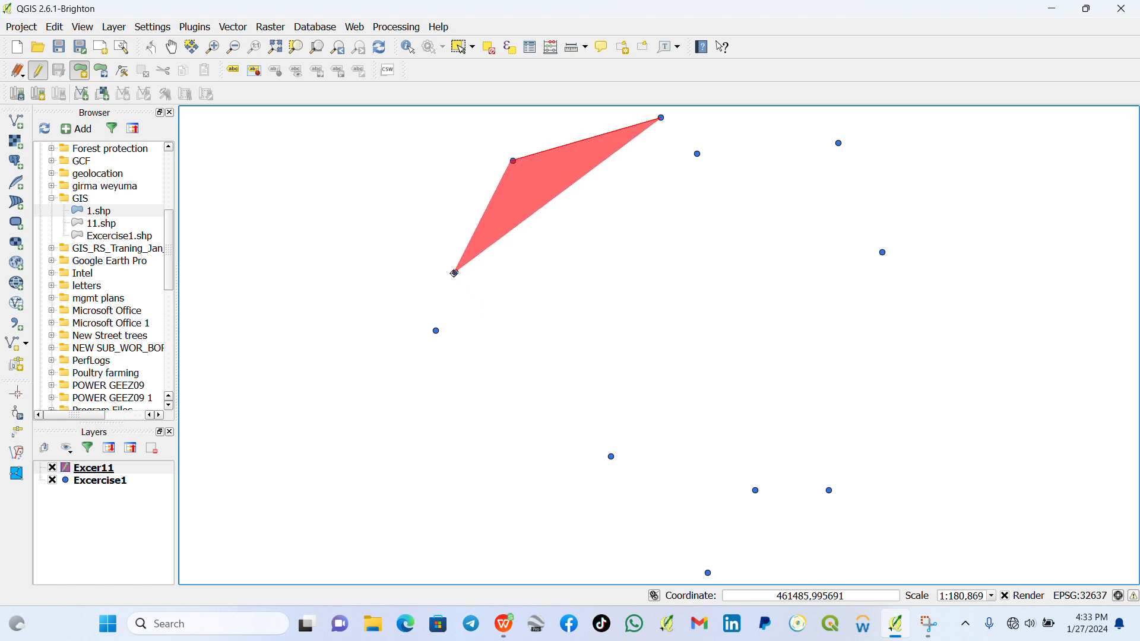
pyautogui.click(455, 273)
pyautogui.click(455, 272)
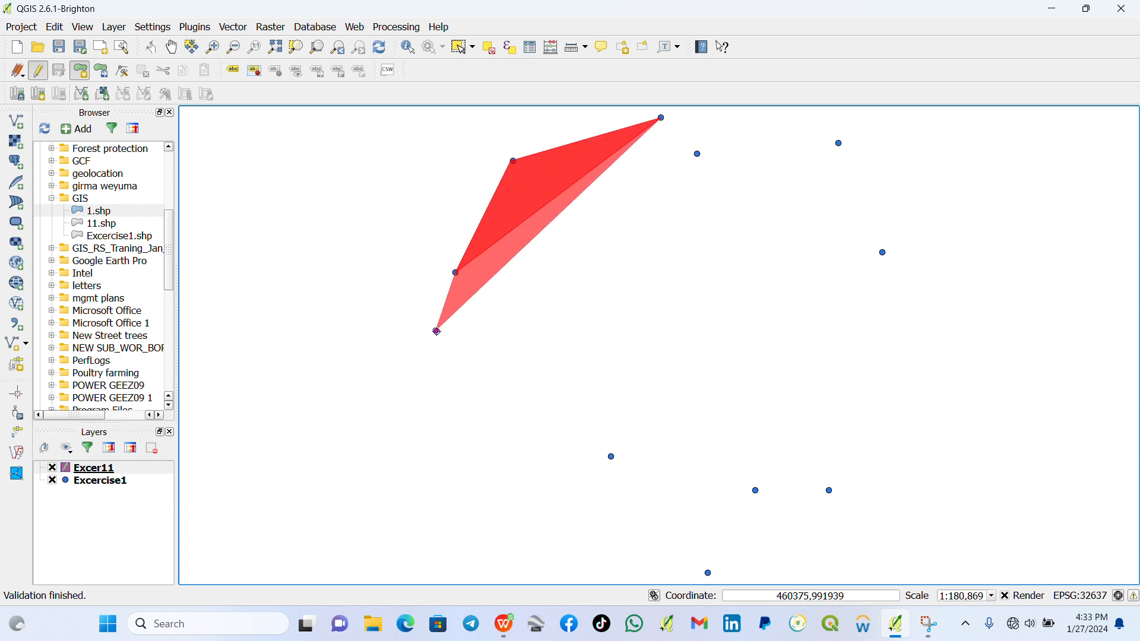
pyautogui.click(436, 331)
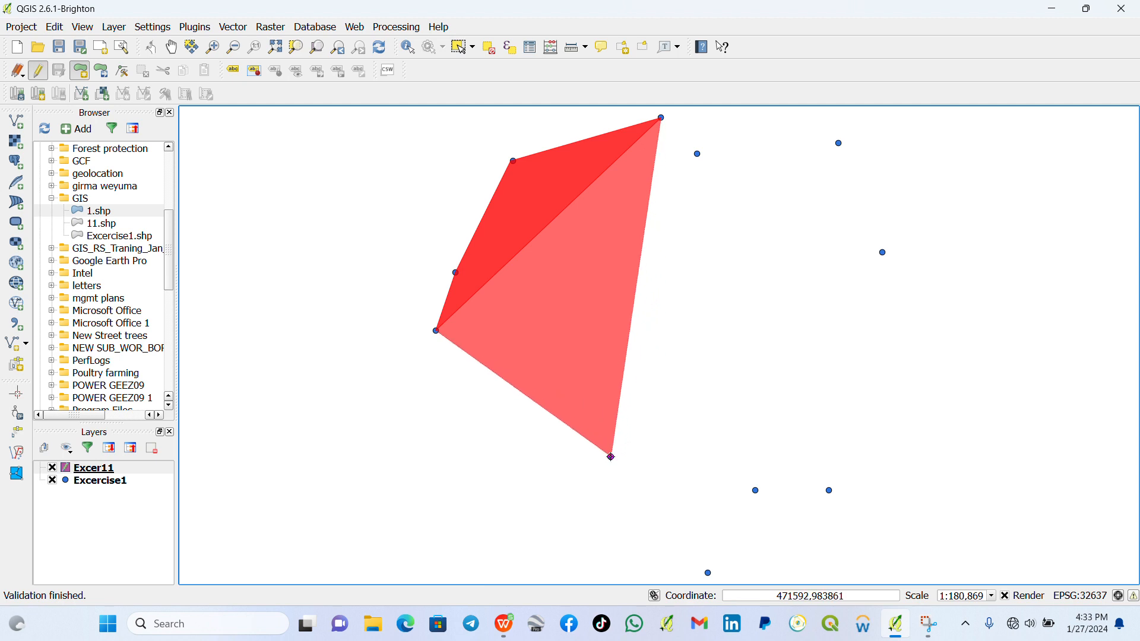
pyautogui.click(611, 457)
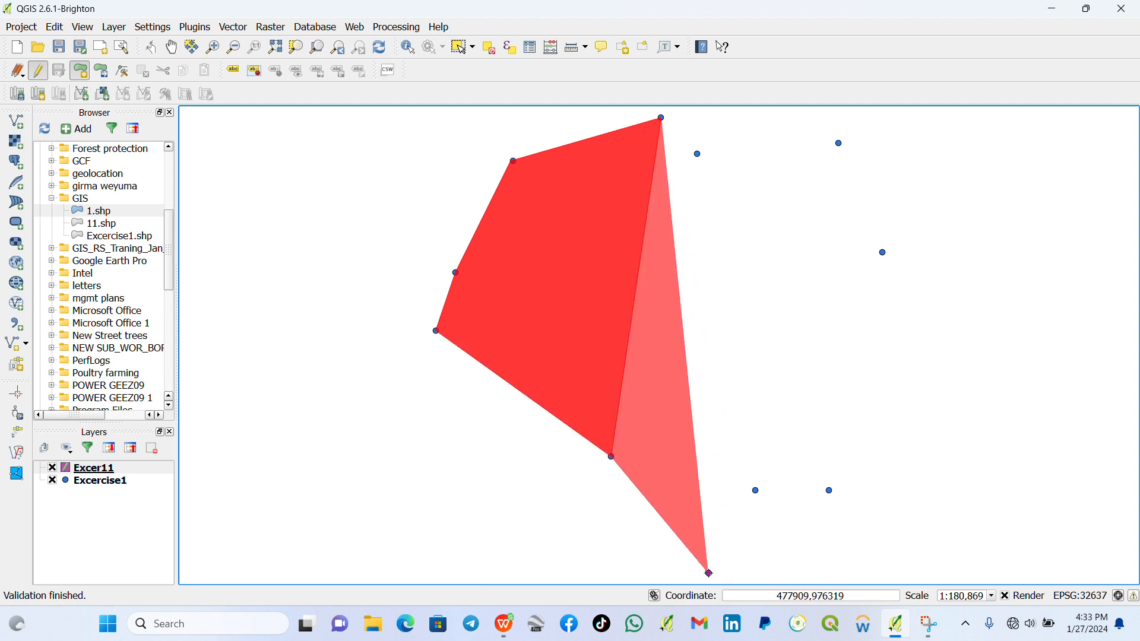
pyautogui.click(709, 573)
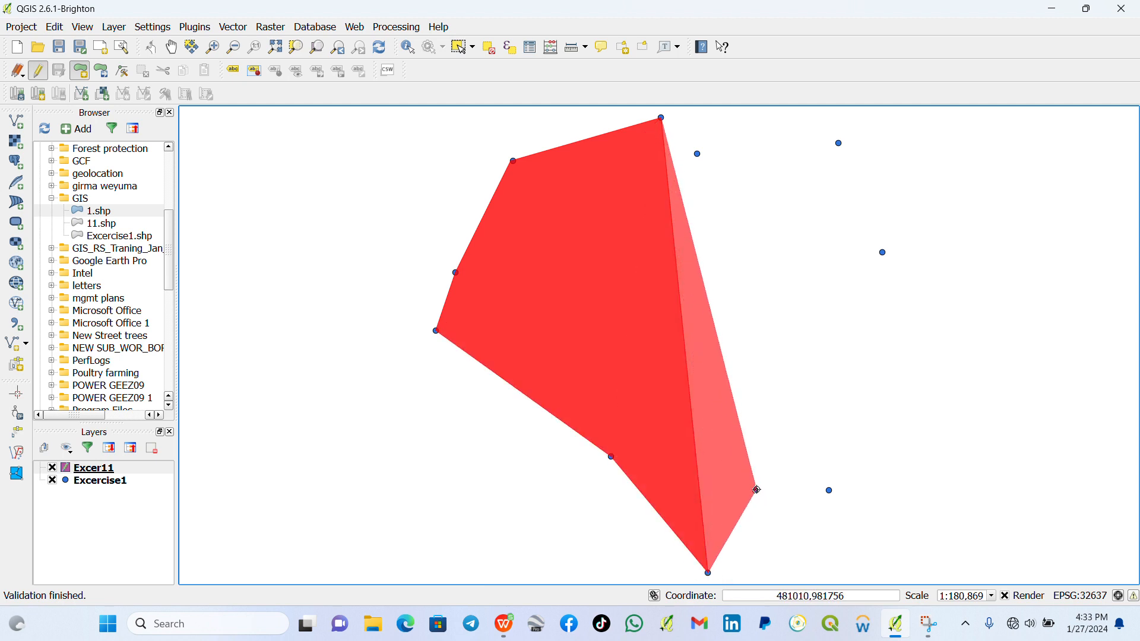
pyautogui.click(757, 490)
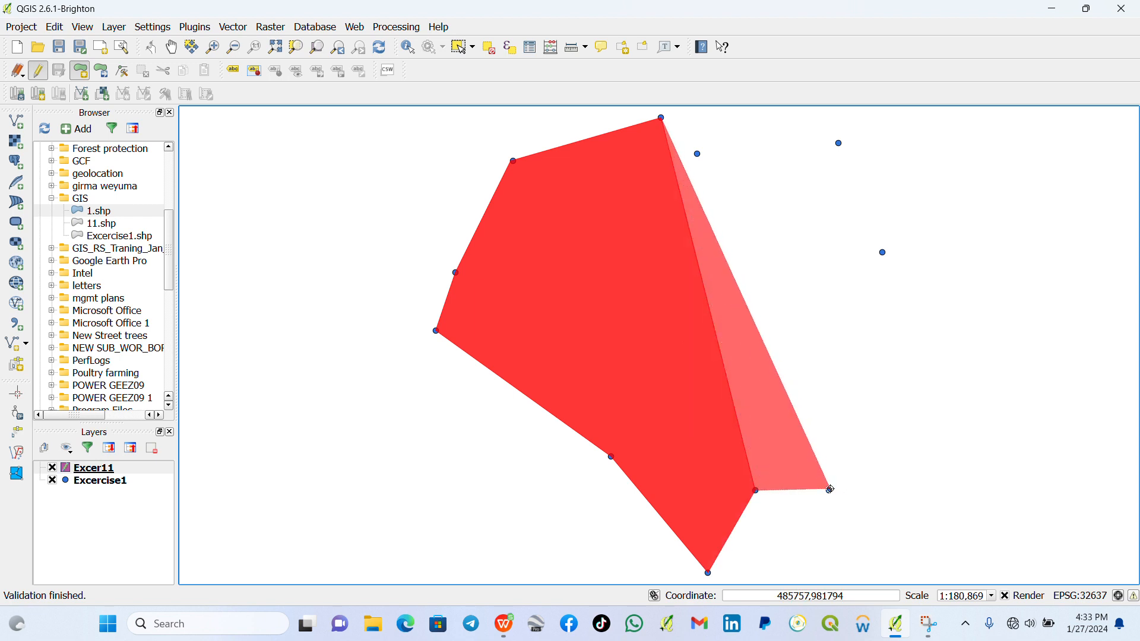
pyautogui.click(830, 489)
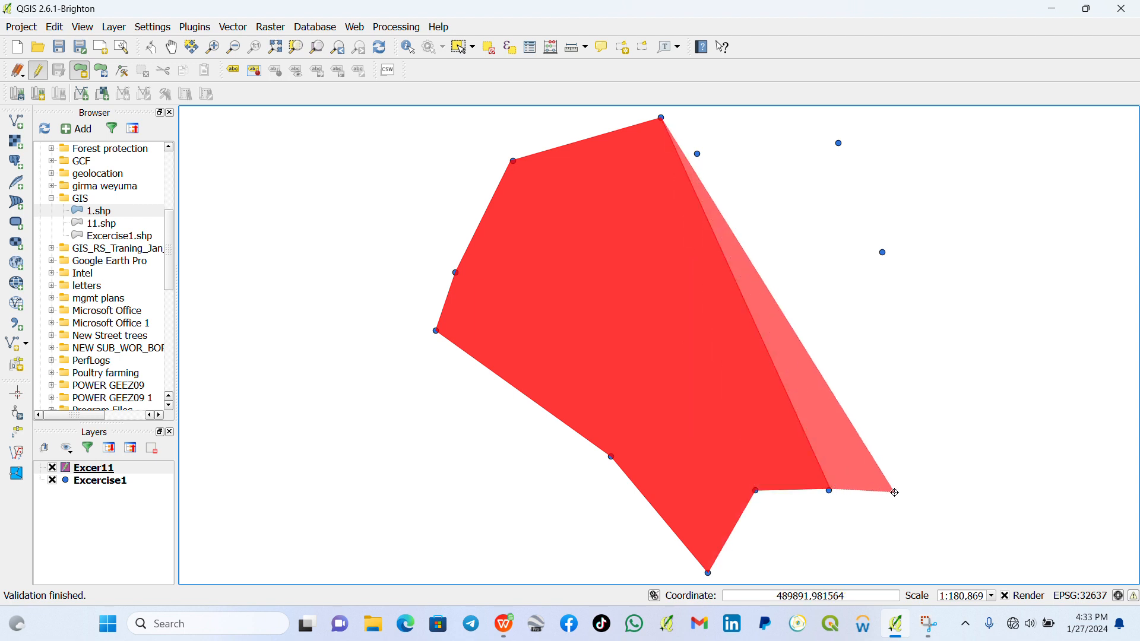
pyautogui.click(884, 252)
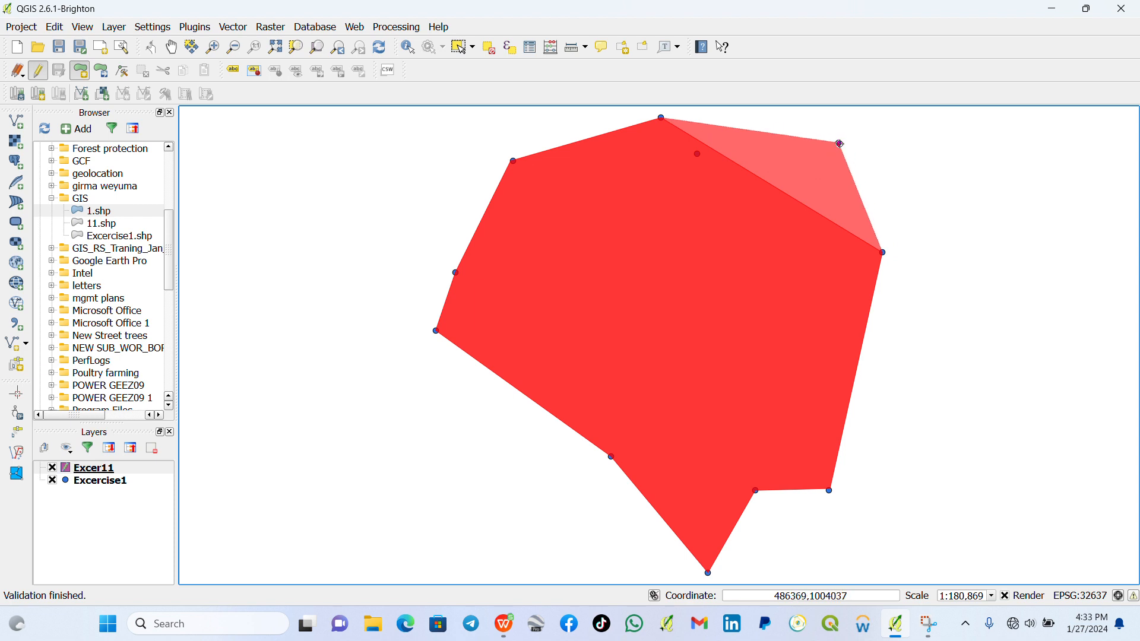
pyautogui.click(839, 143)
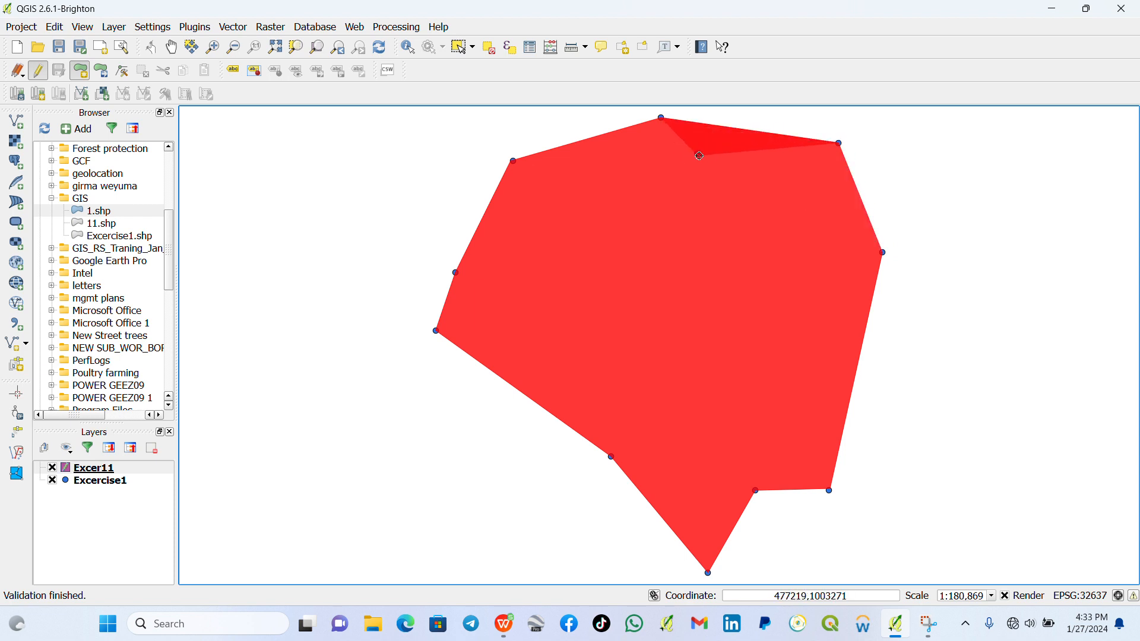
pyautogui.click(699, 156)
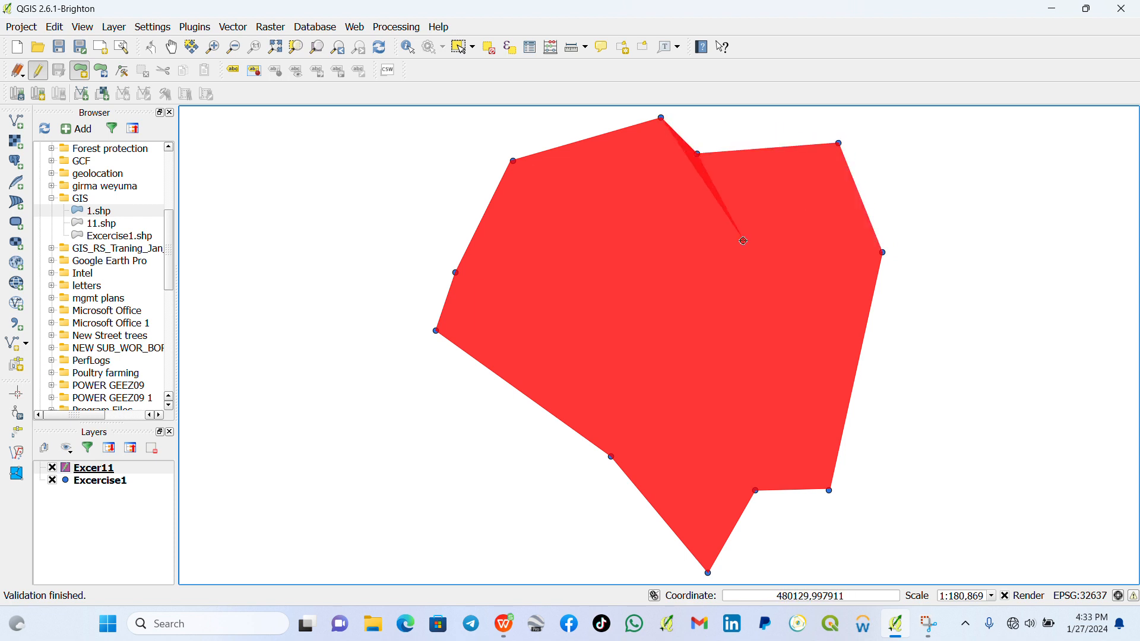
# Finish the polygon and save its attributes with id 1.
pyautogui.rightClick(663, 209)
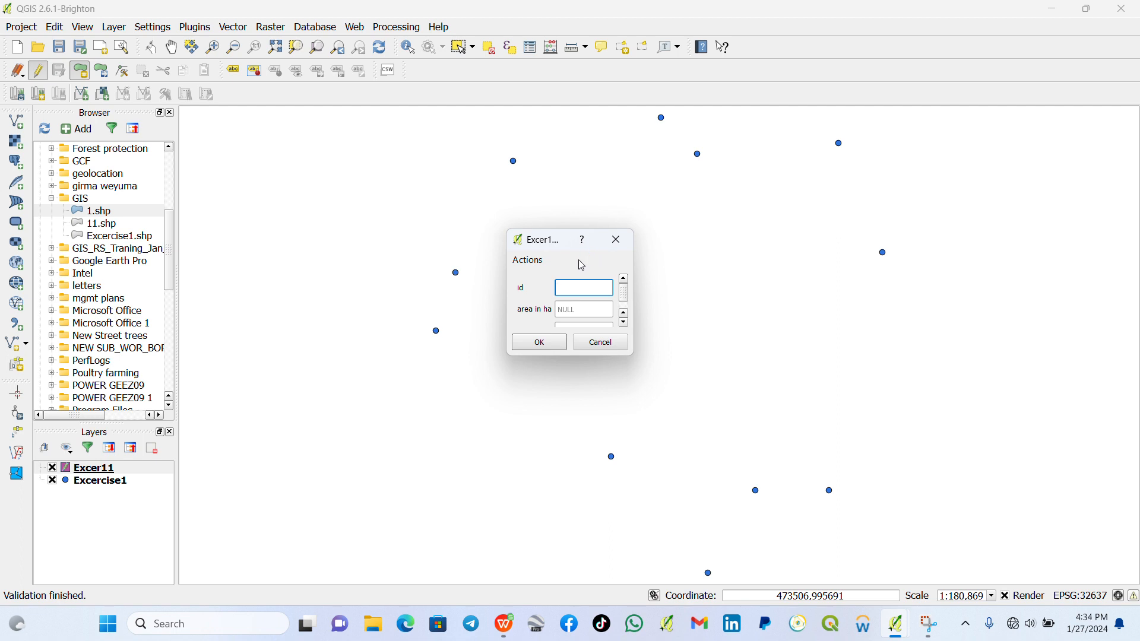
pyautogui.write('1')
pyautogui.click(552, 346)
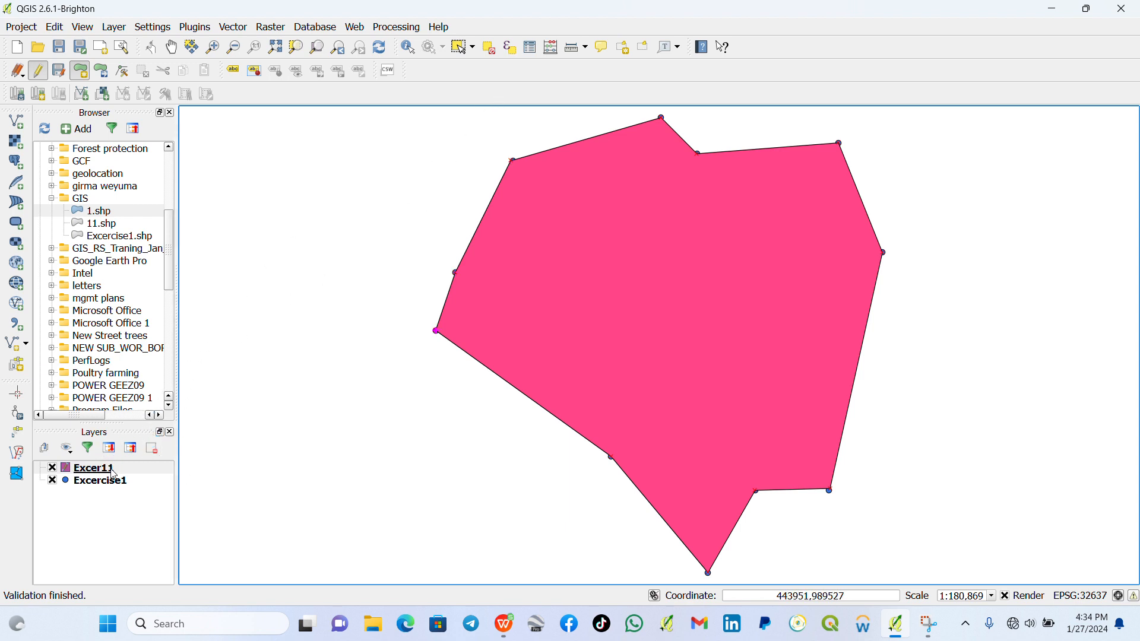
# Update the existing "area in ha" field of the Excer11 layer in the field calculator with the geometry expression $area.
pyautogui.click(147, 470)
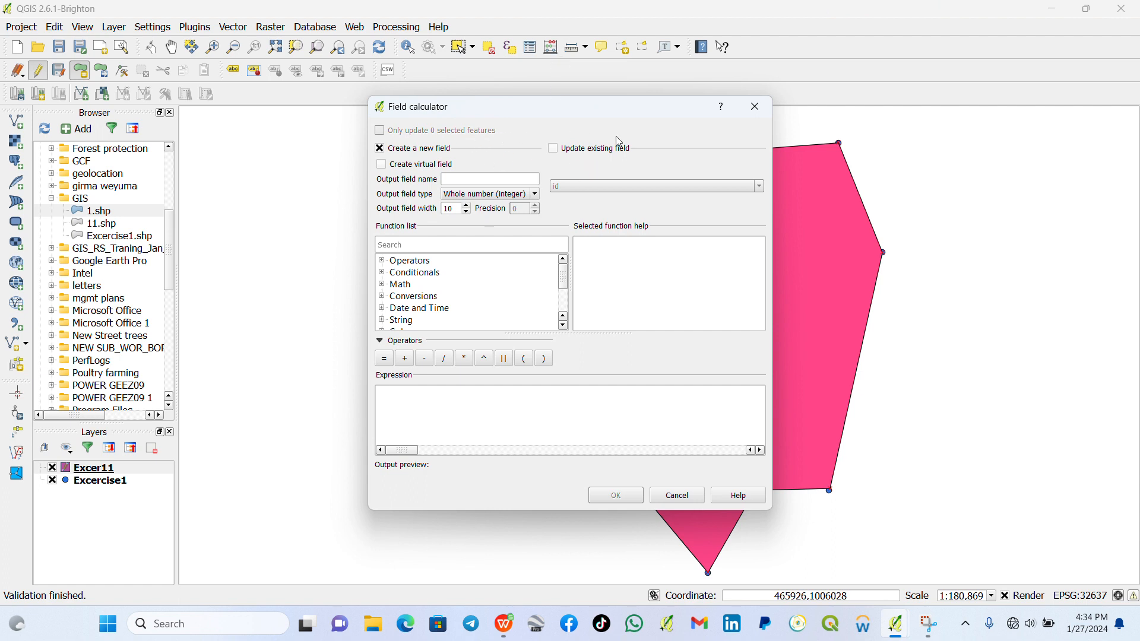
pyautogui.click(554, 148)
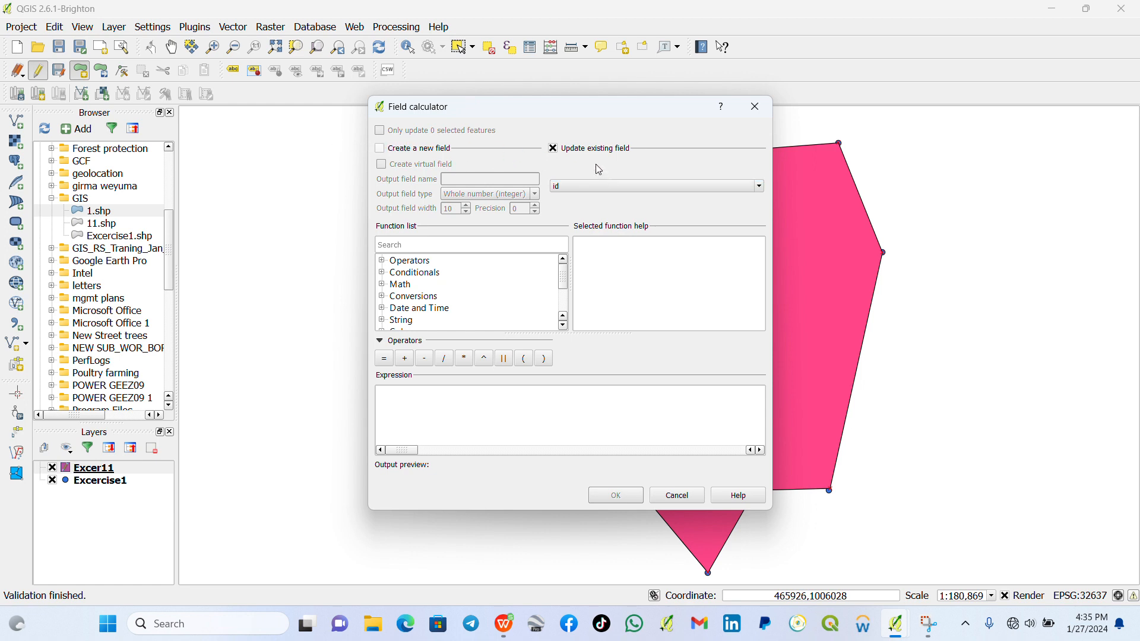
pyautogui.click(598, 187)
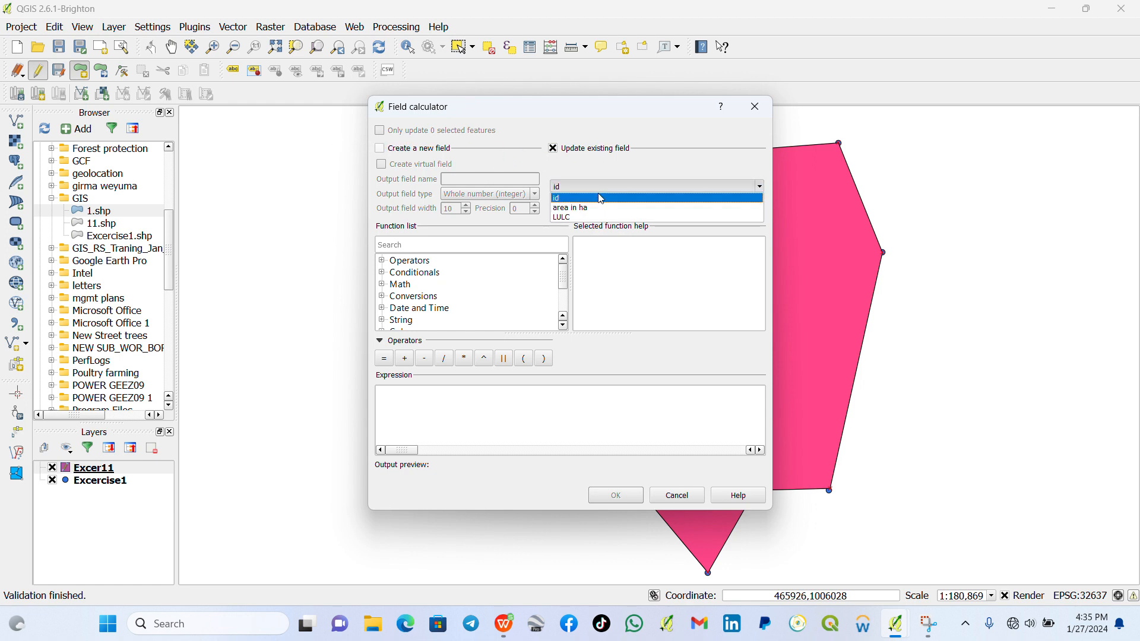
pyautogui.click(599, 208)
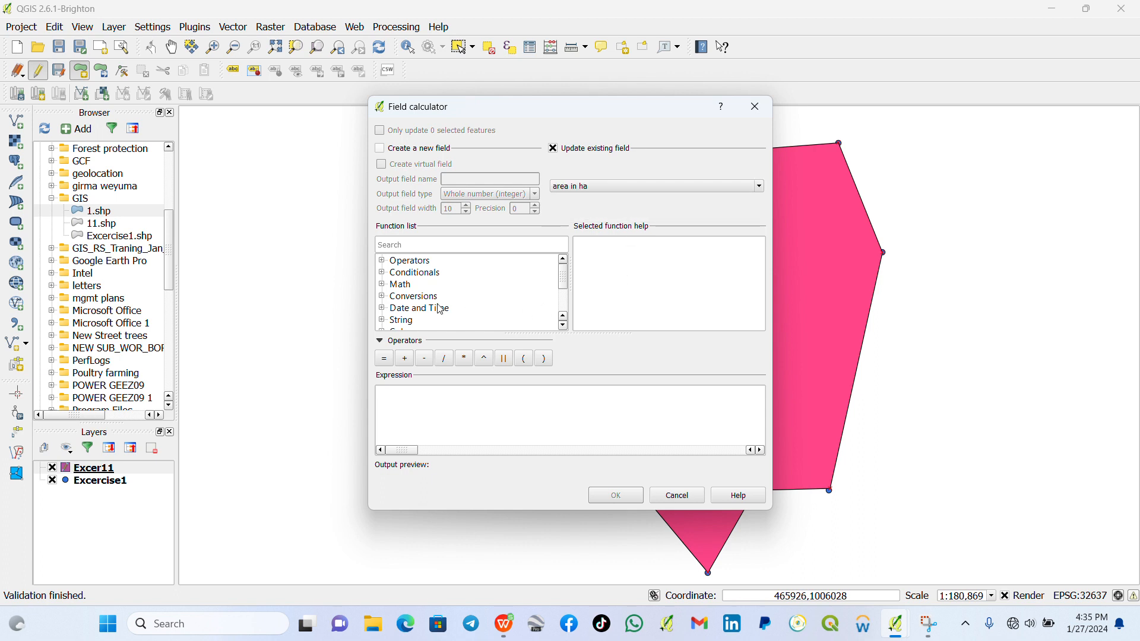
pyautogui.scroll(-1, 442, 296)
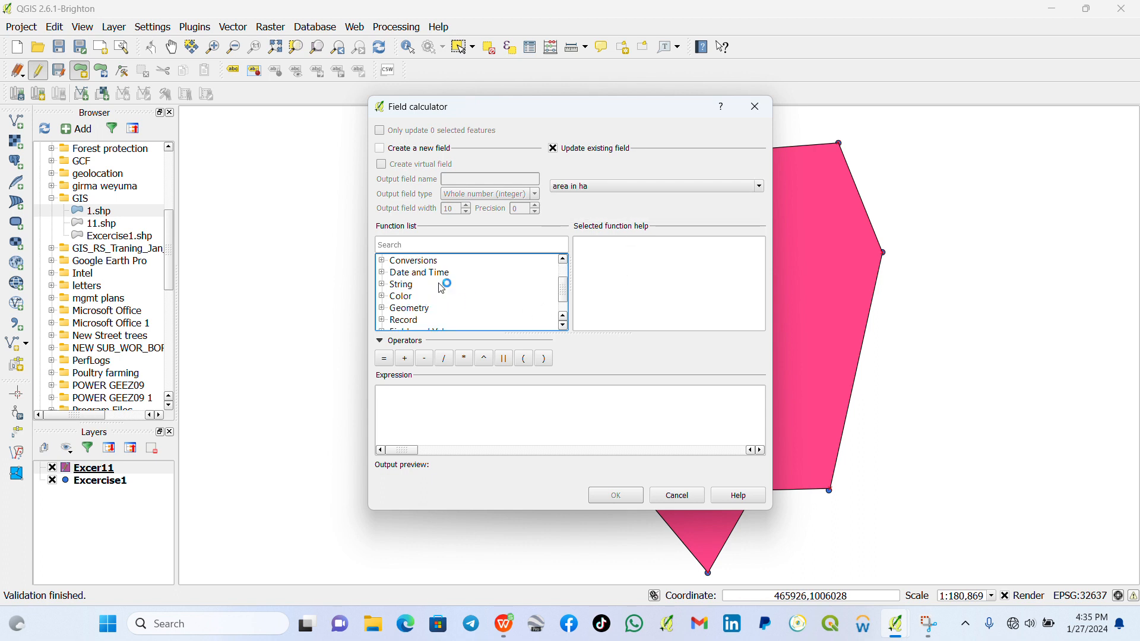
pyautogui.click(382, 308)
pyautogui.scroll(-1, 485, 280)
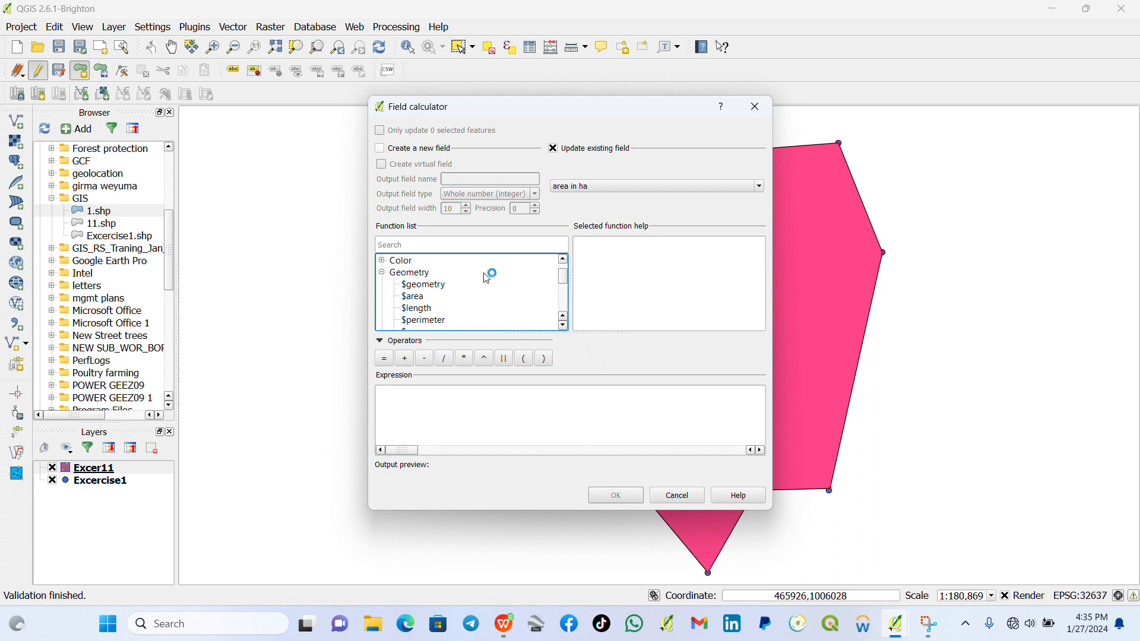
pyautogui.doubleClick(420, 303)
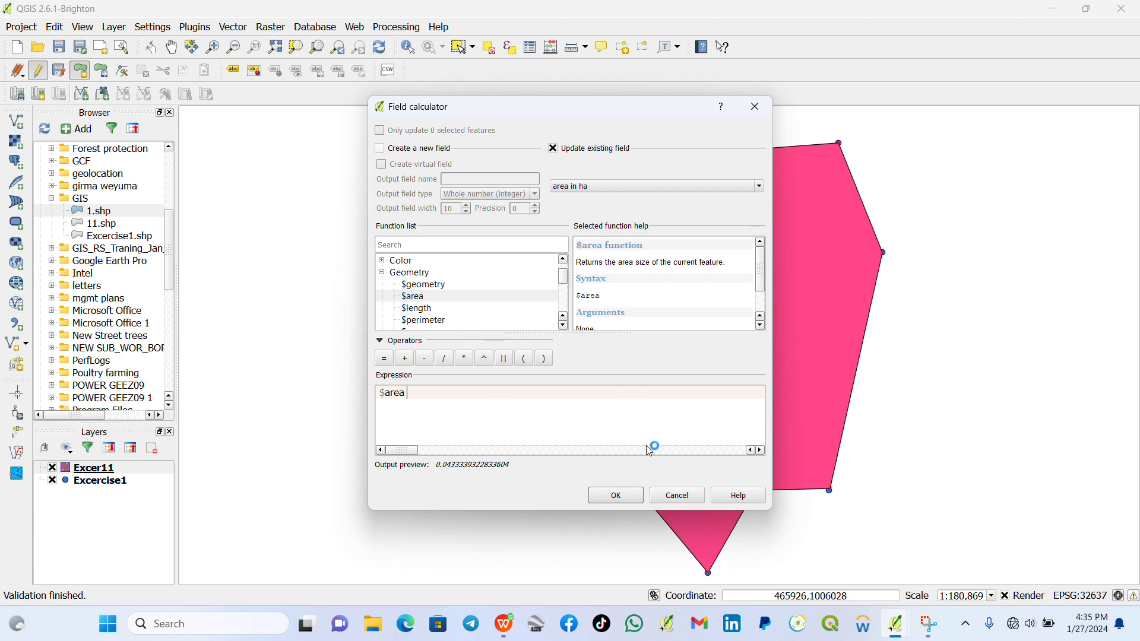
pyautogui.click(607, 496)
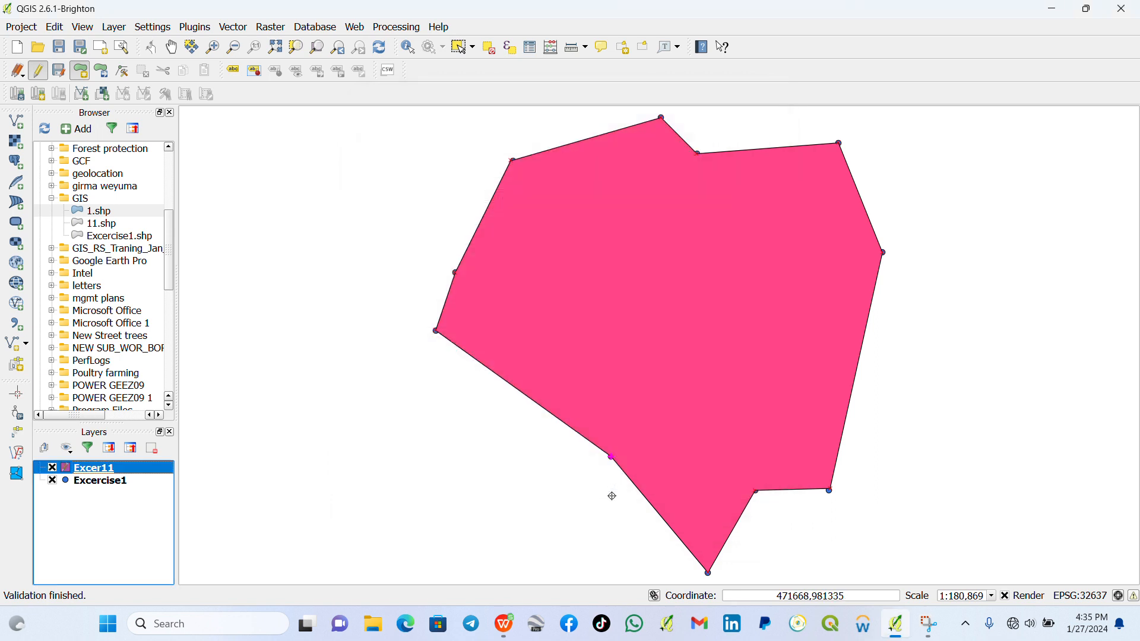
# Check the polygon's calculated "area in ha" value in the Excer11 attribute table and close the table.
pyautogui.rightClick(158, 472)
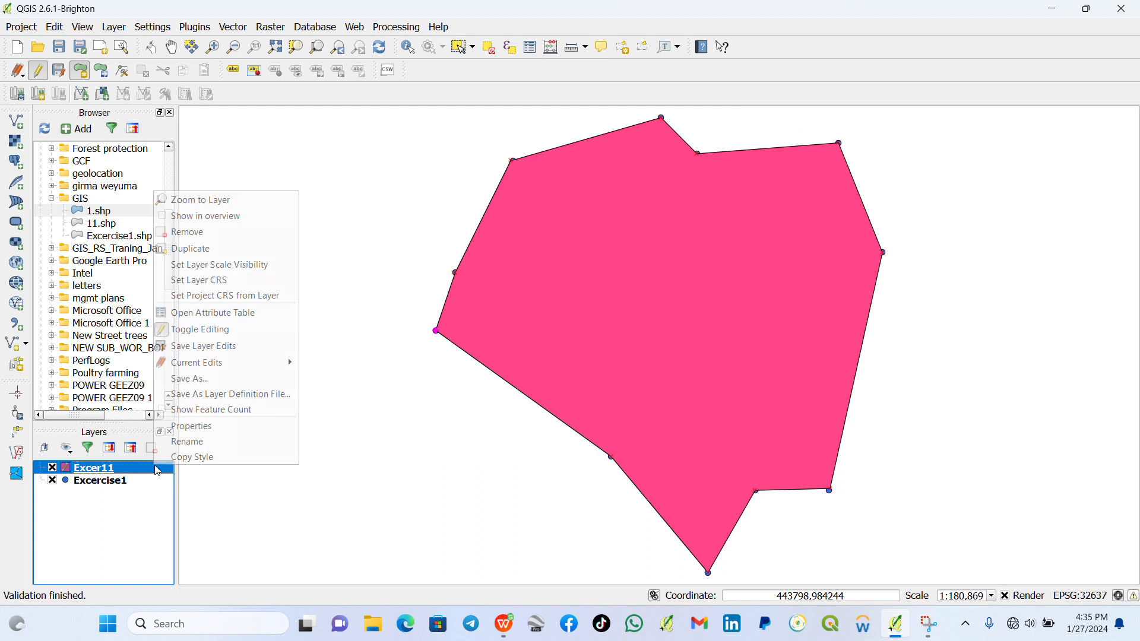
pyautogui.click(275, 313)
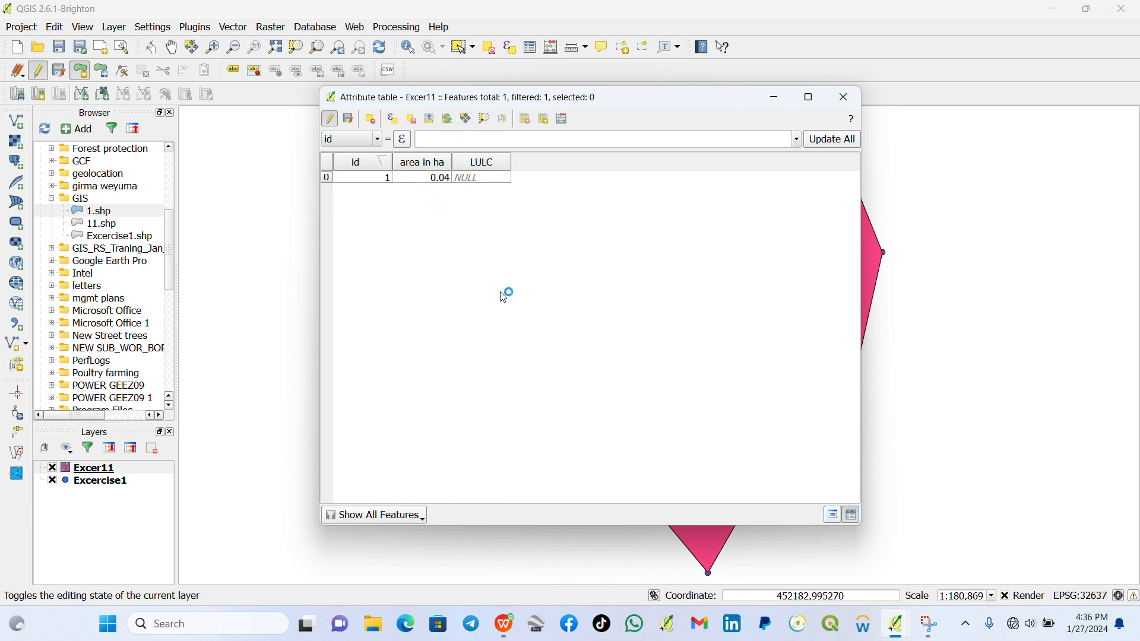
pyautogui.click(136, 472)
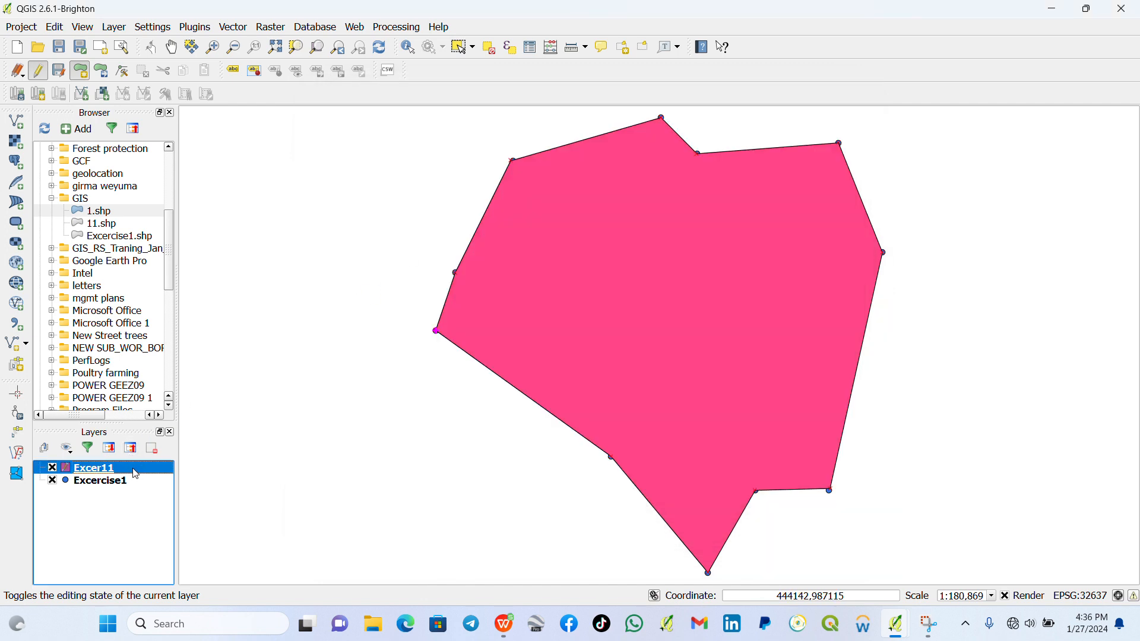
pyautogui.rightClick(136, 474)
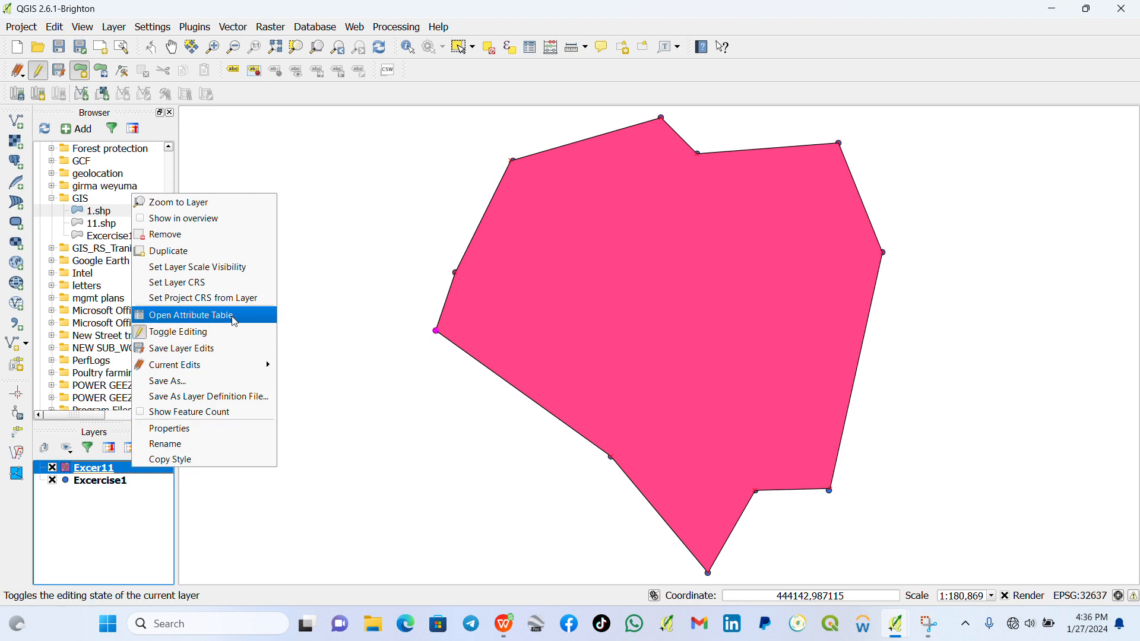
pyautogui.click(245, 323)
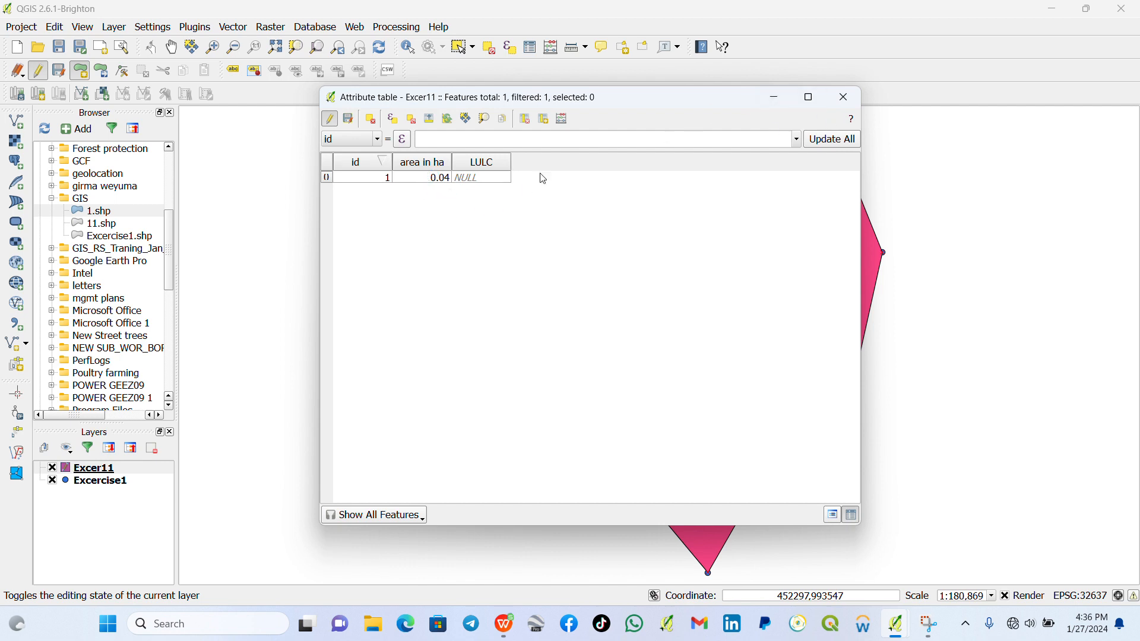
pyautogui.click(848, 99)
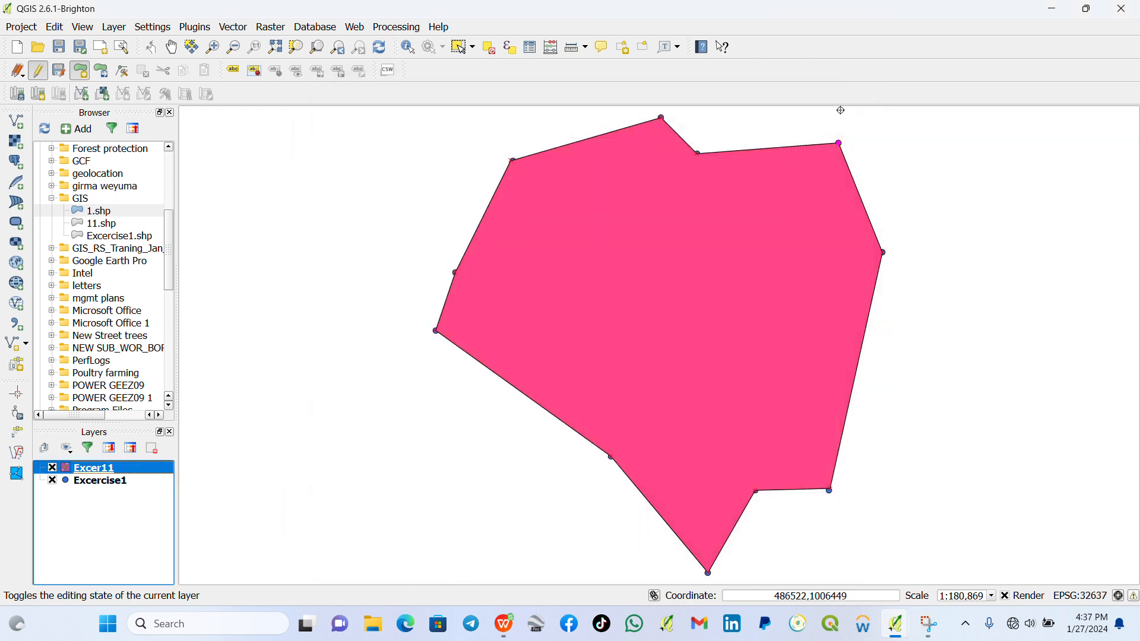